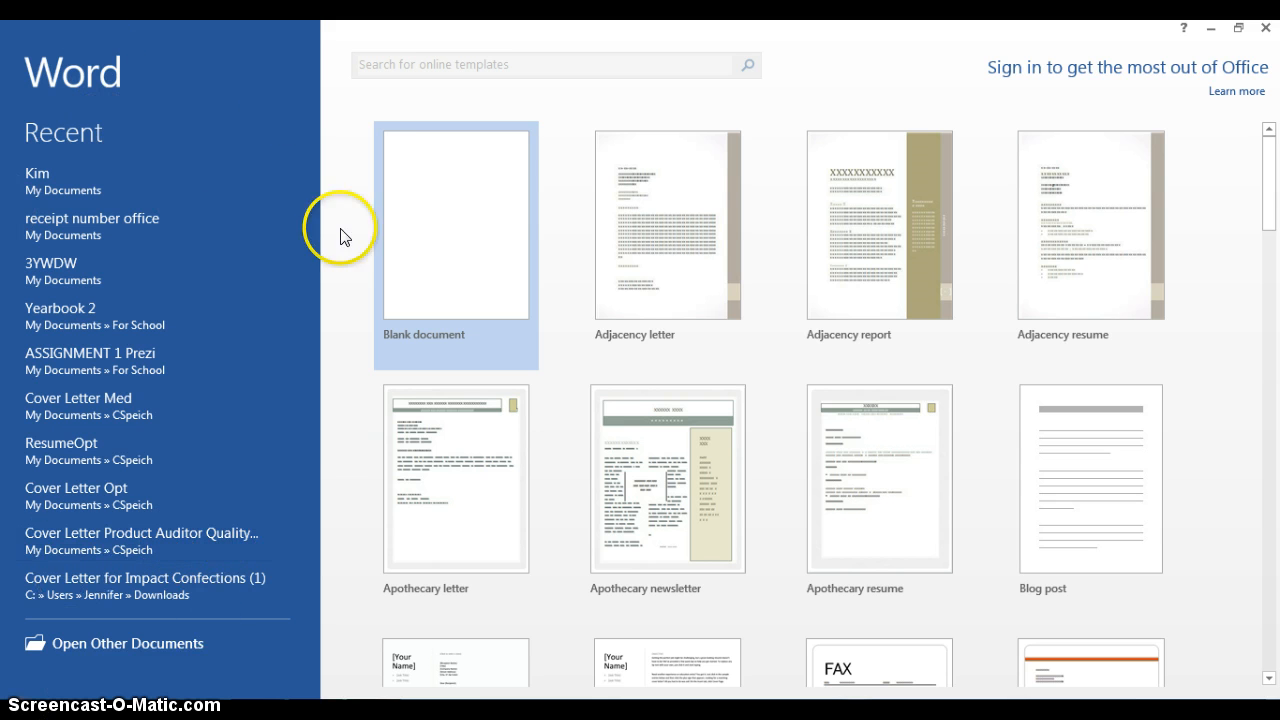
Look through the recent documents and the computer's folder locations for opening a file, and return to the start screen
click(106, 549)
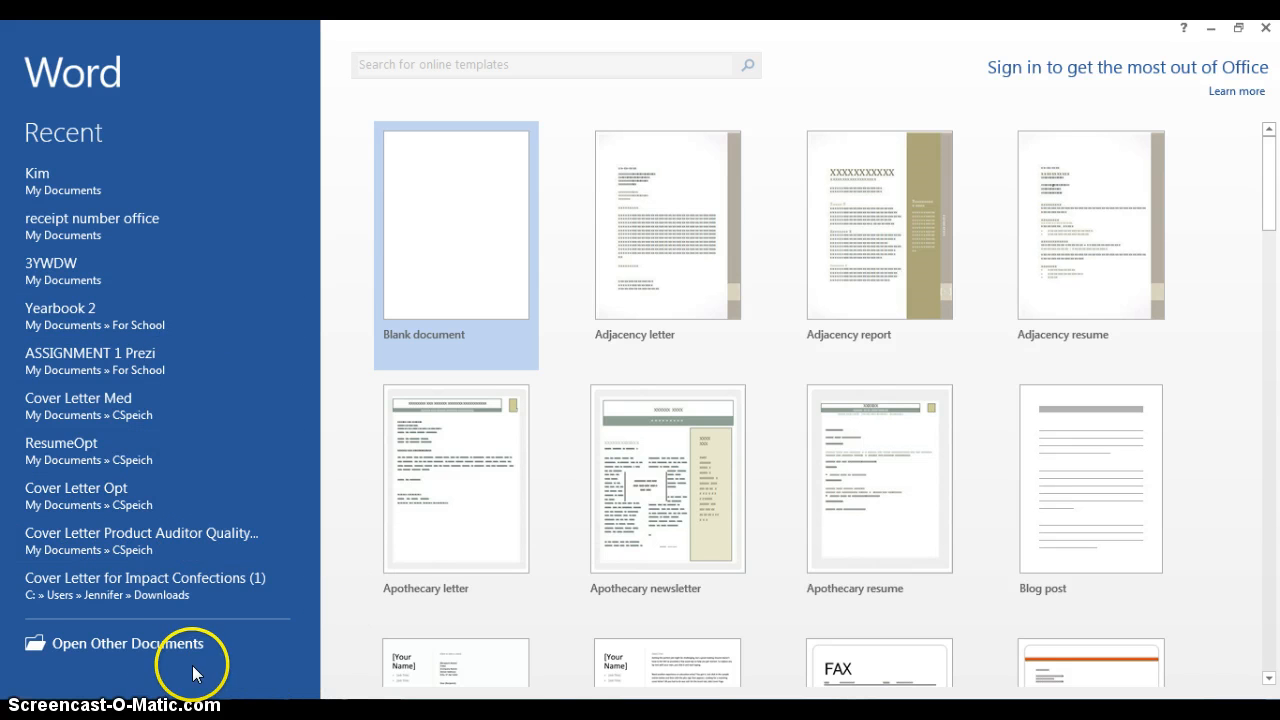
click(143, 650)
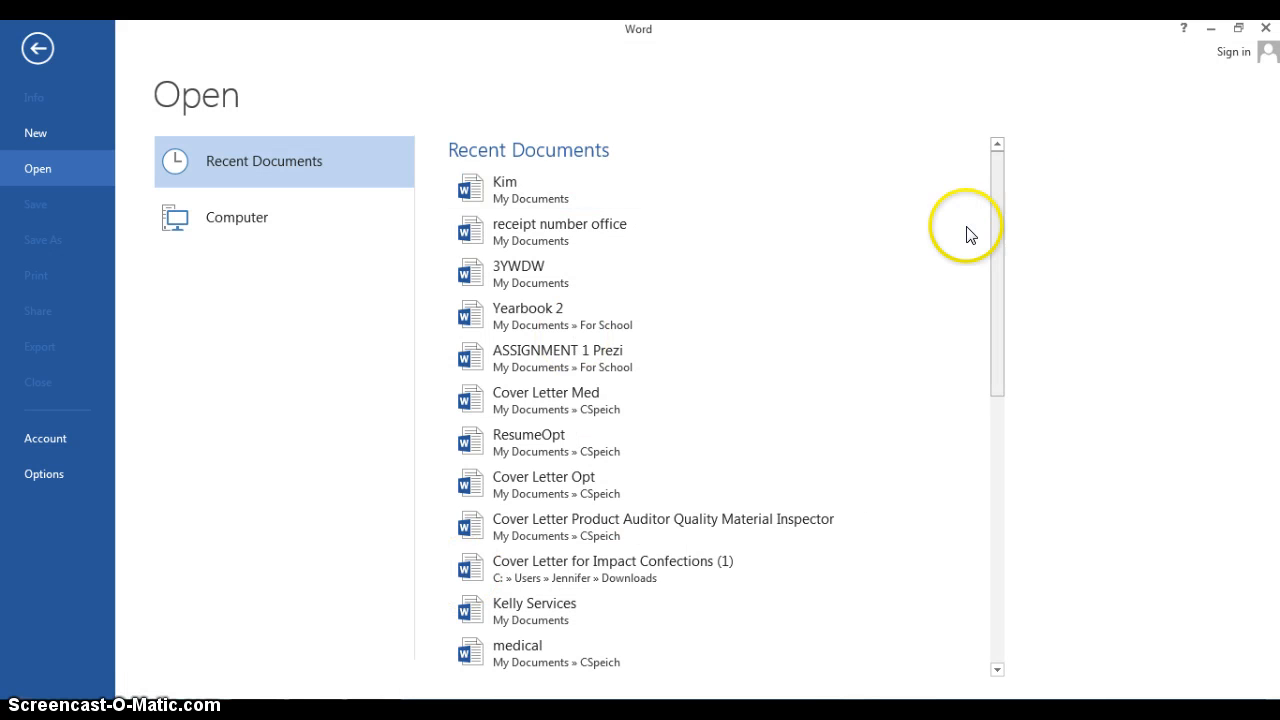
drag(1000, 194, 991, 170)
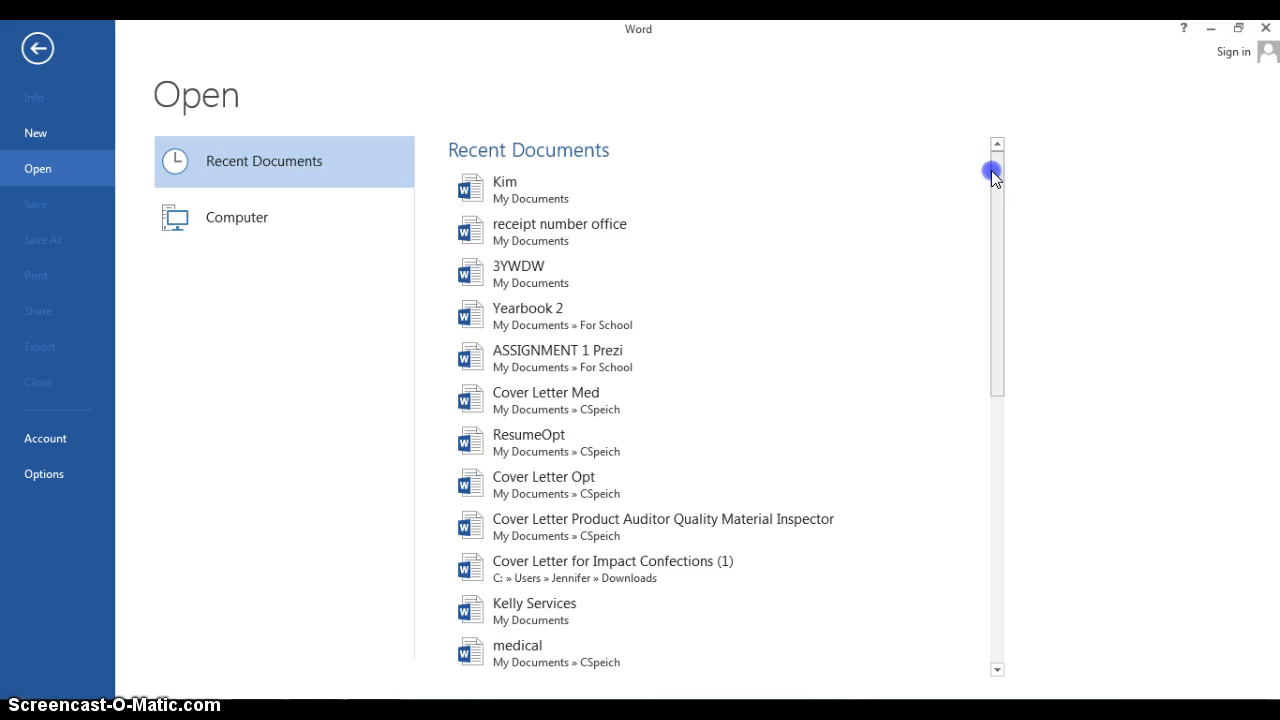
click(233, 220)
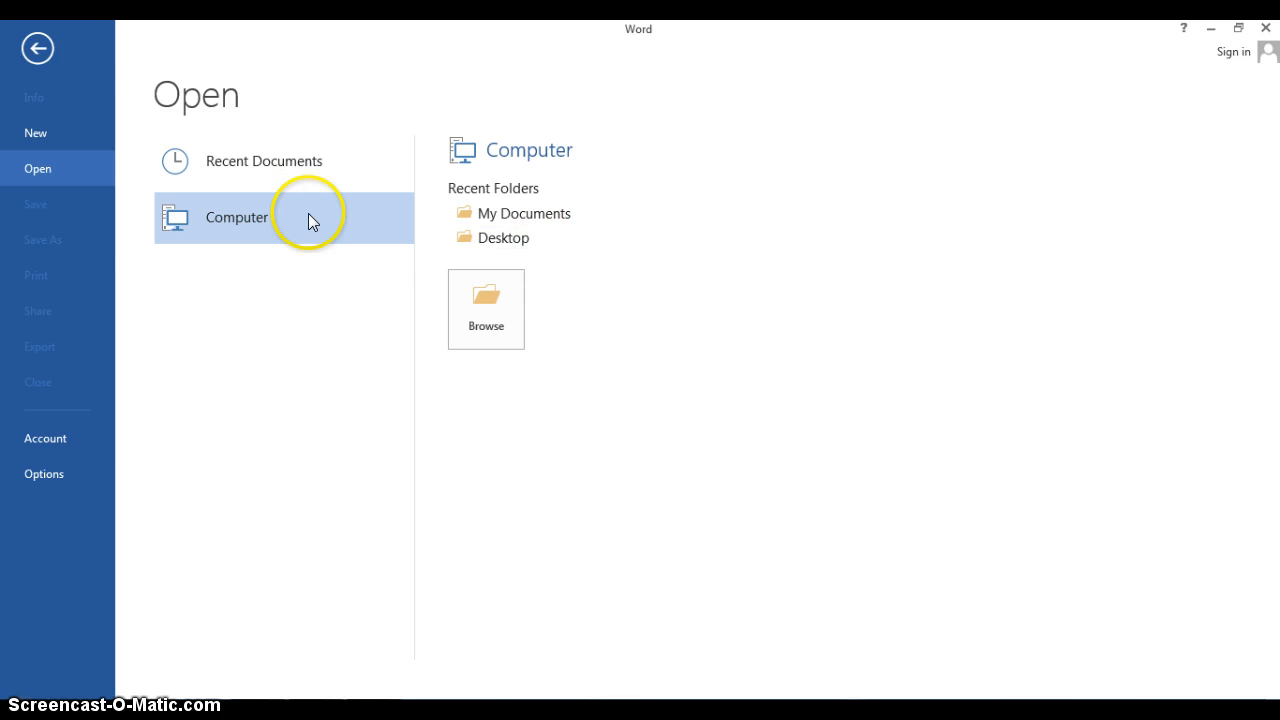
click(31, 46)
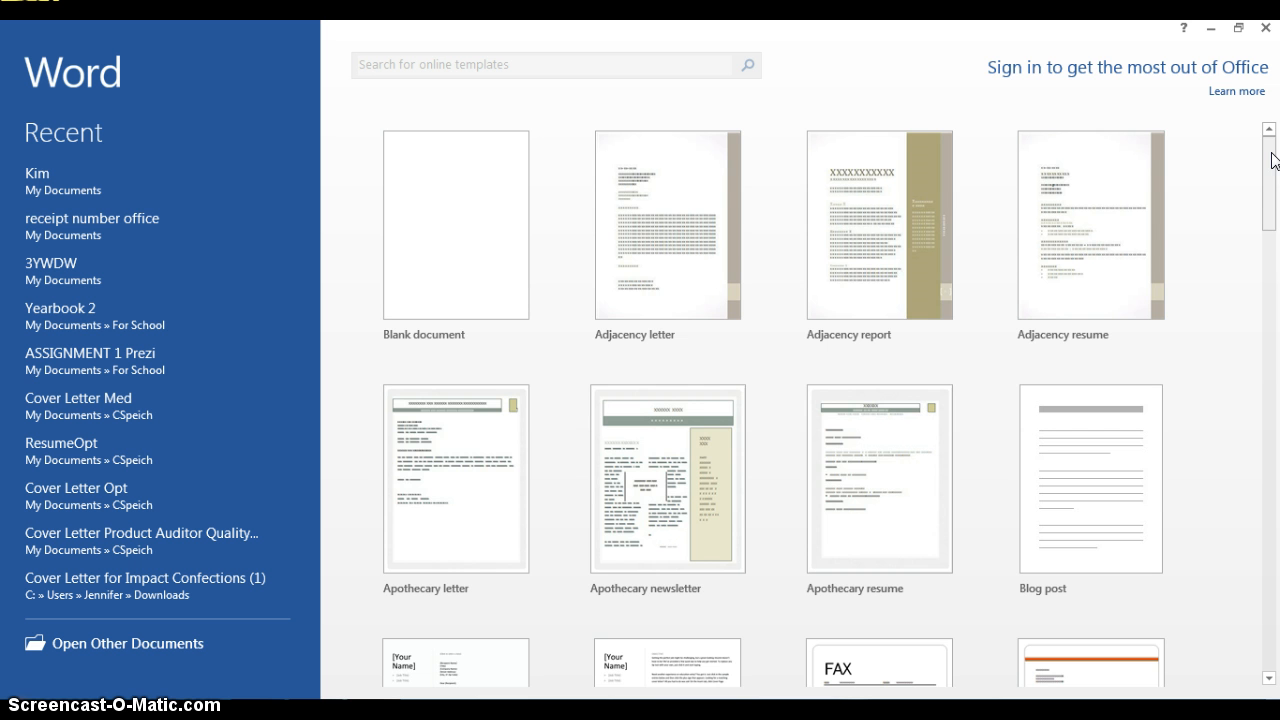
Create a blank document and set the font size to 14
mouse_move(1274, 180)
mouse_down()
mouse_move(1275, 332)
mouse_move(1275, 155)
mouse_up()
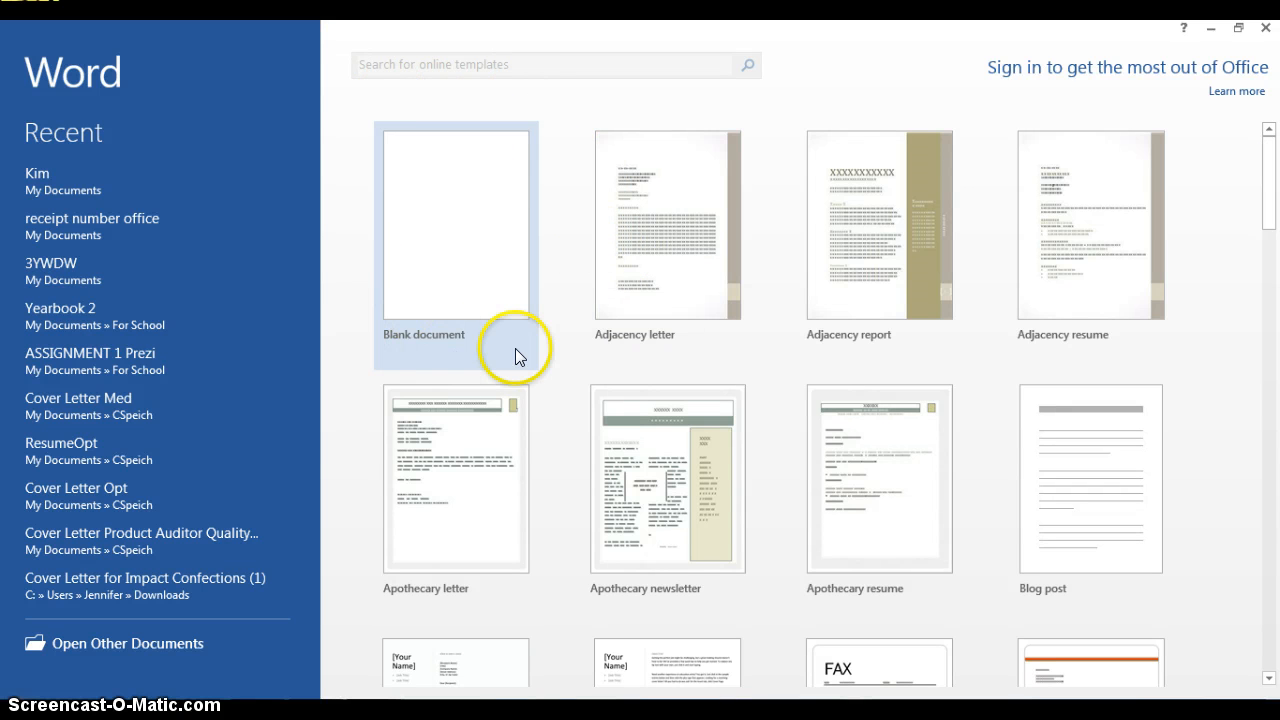
click(450, 206)
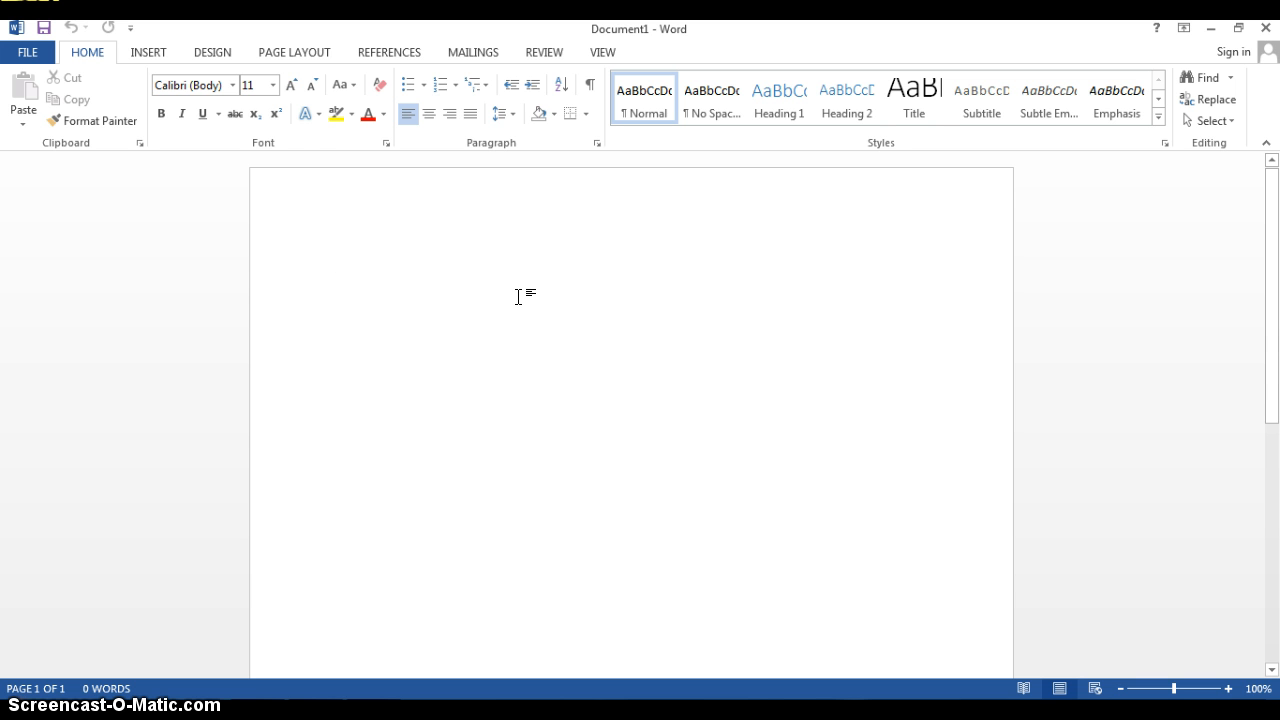
click(289, 85)
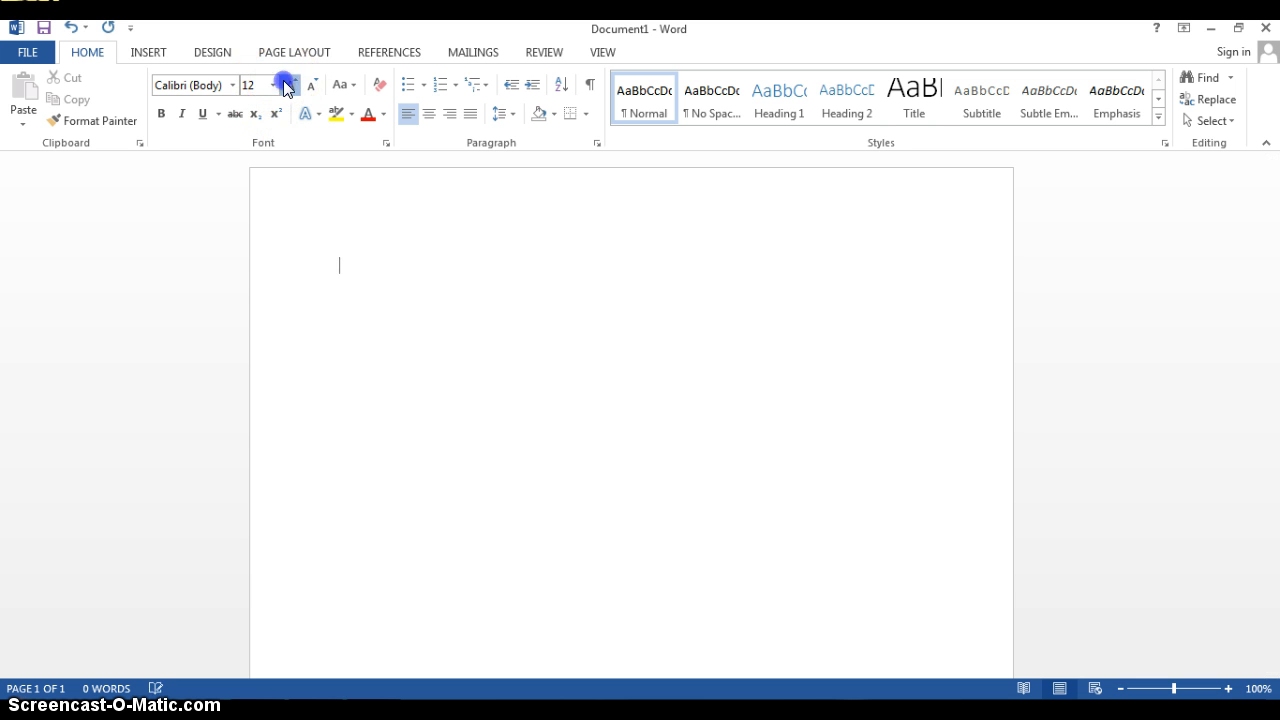
Enter Monday, Tuesday and Wednesday on separate lines at the start of the document, leaving blank lines below
click(376, 294)
text(Mo)
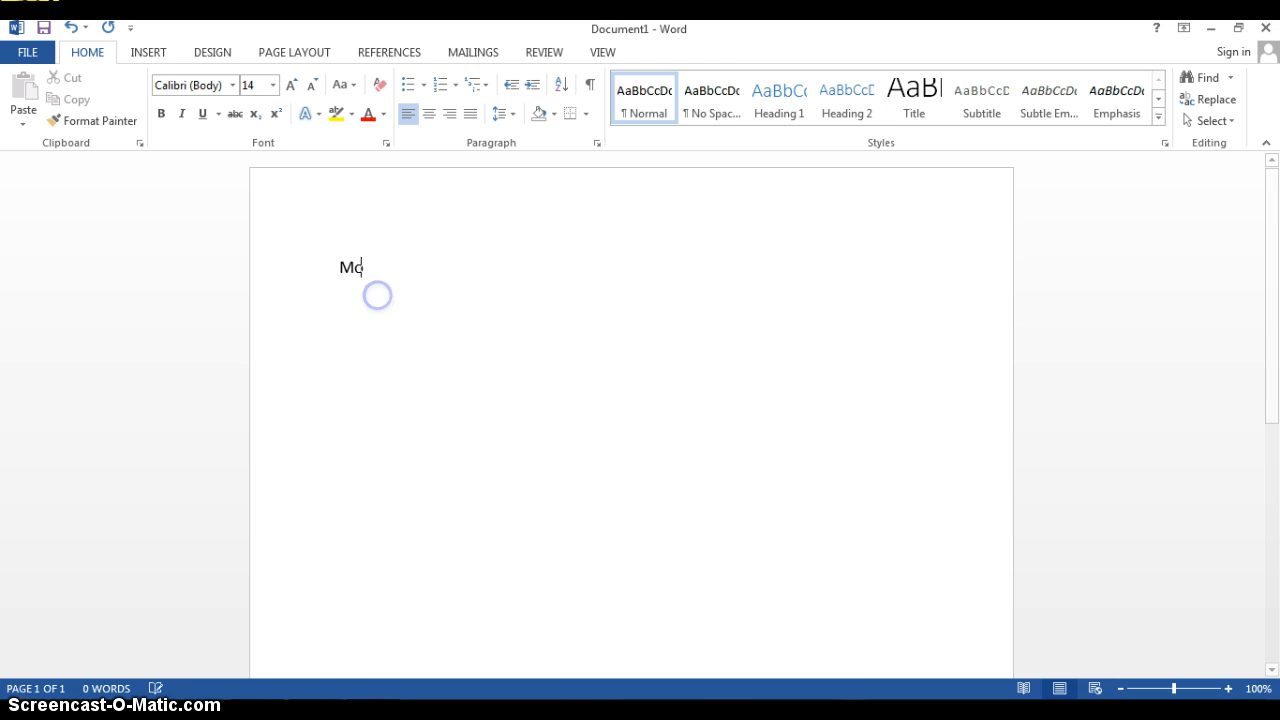
text(nday Tue)
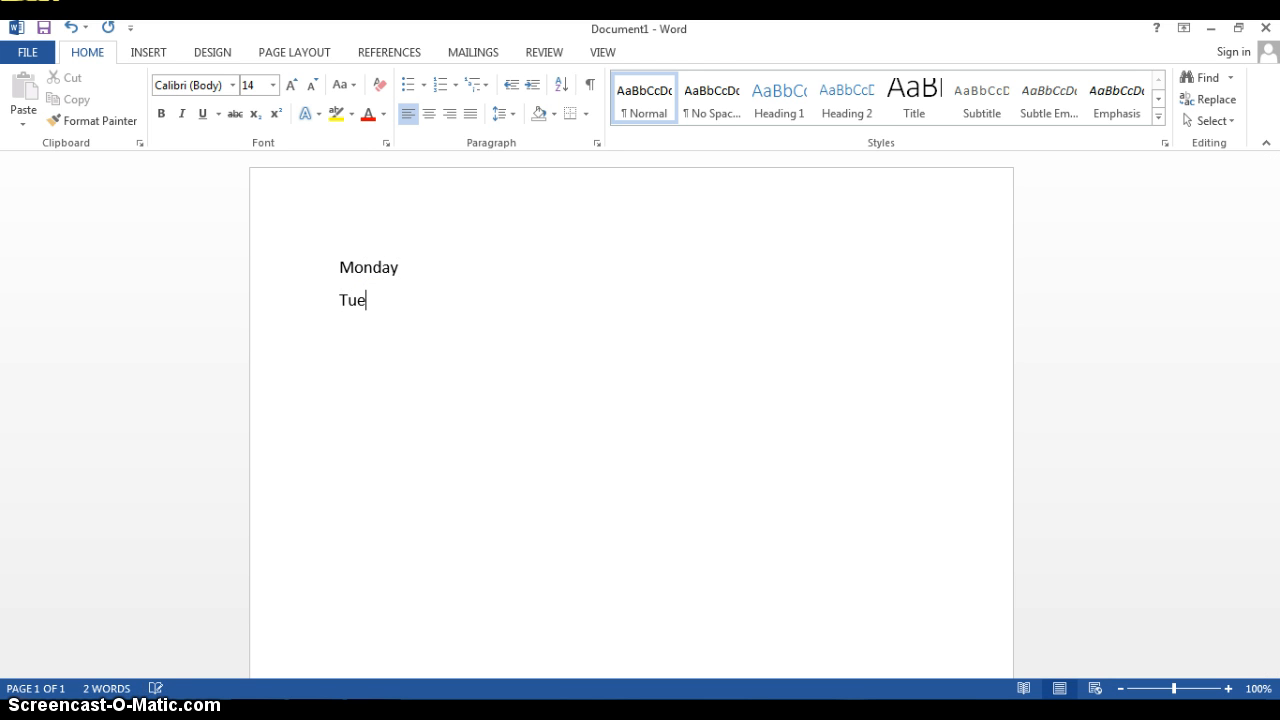
text(sday Wed)
text(nesday)
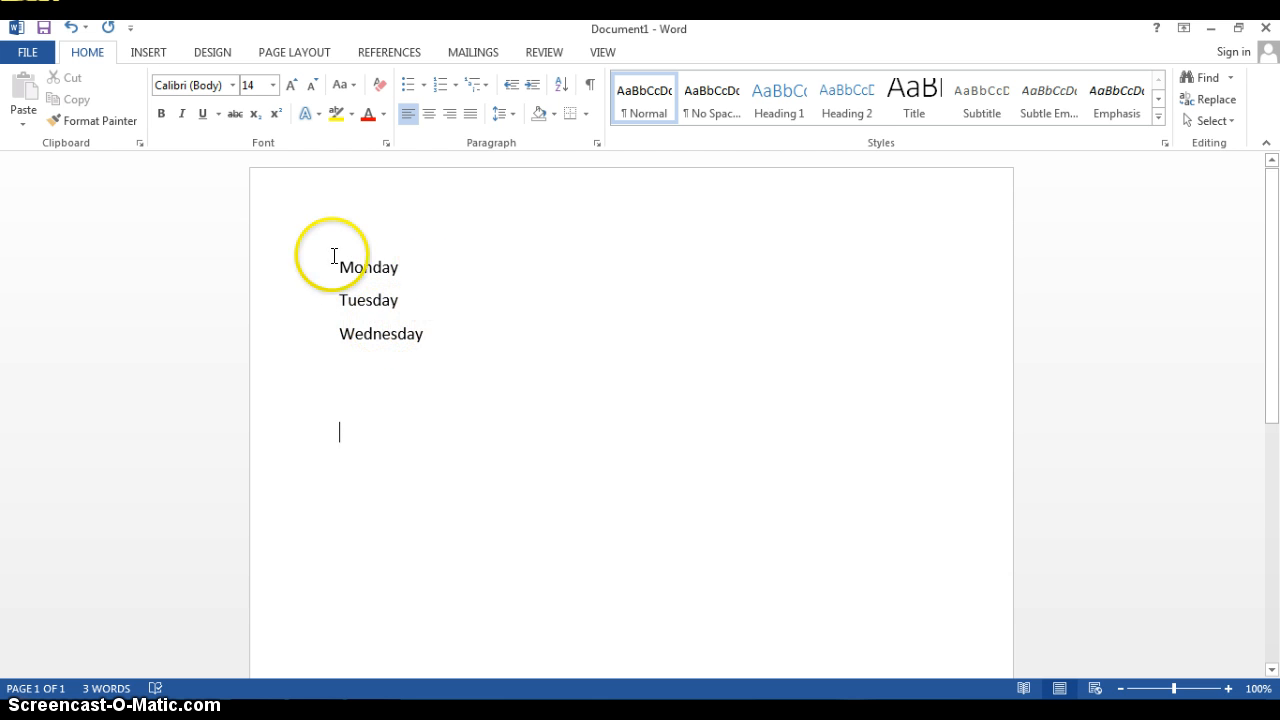
Enter a second list of Monday, Tuesday and Wednesday below the first, using the No Spacing style at font size 14
click(704, 104)
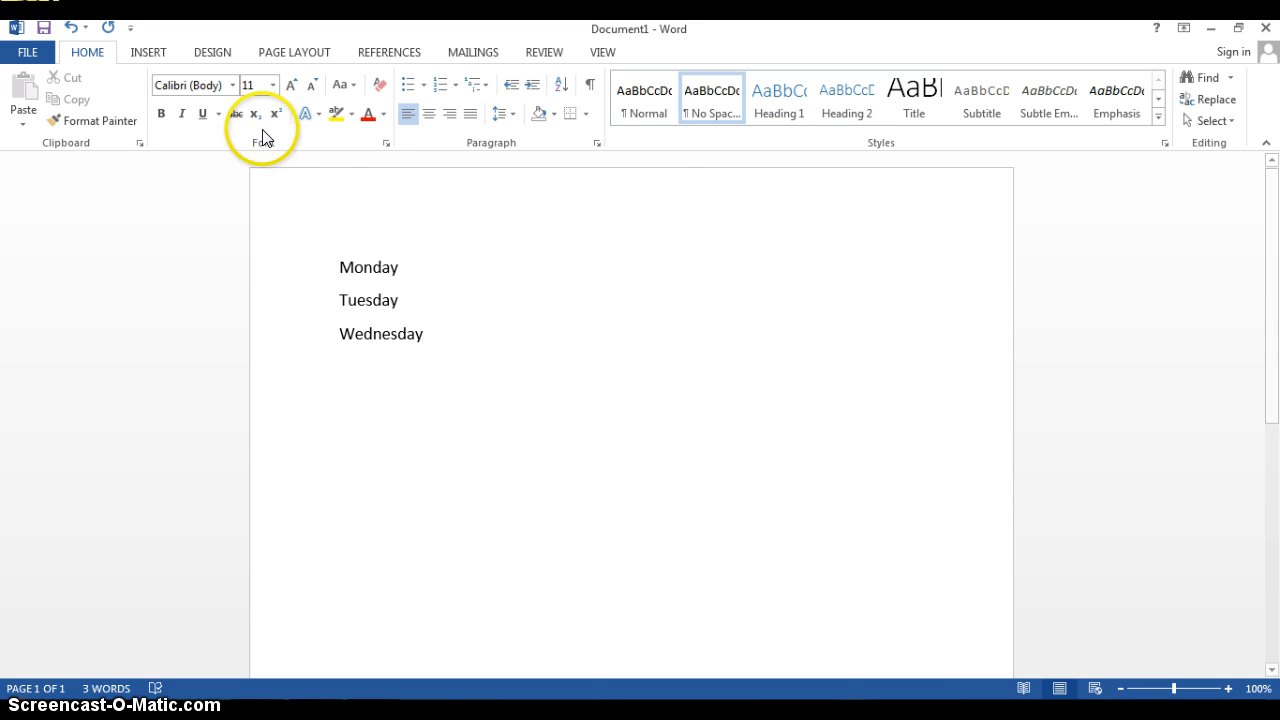
click(291, 85)
click(291, 85)
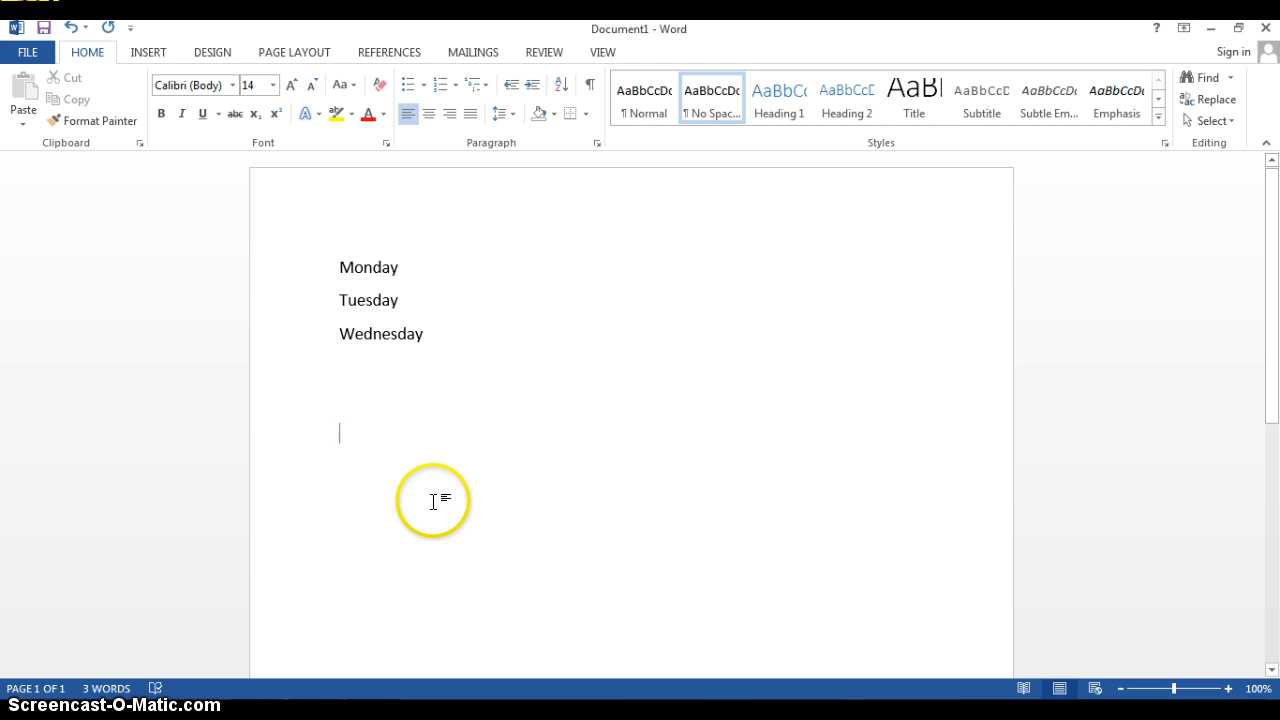
text(Monday )
text(Tue)
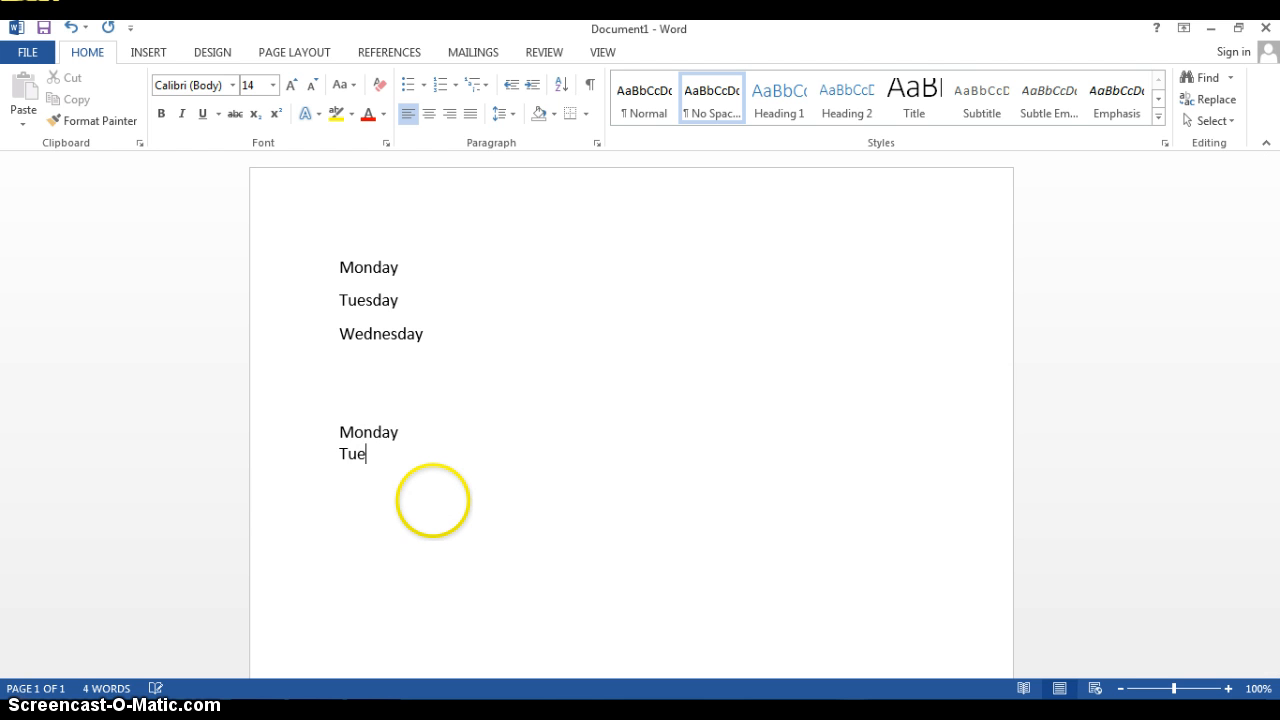
text(sday )
text(Wednesday)
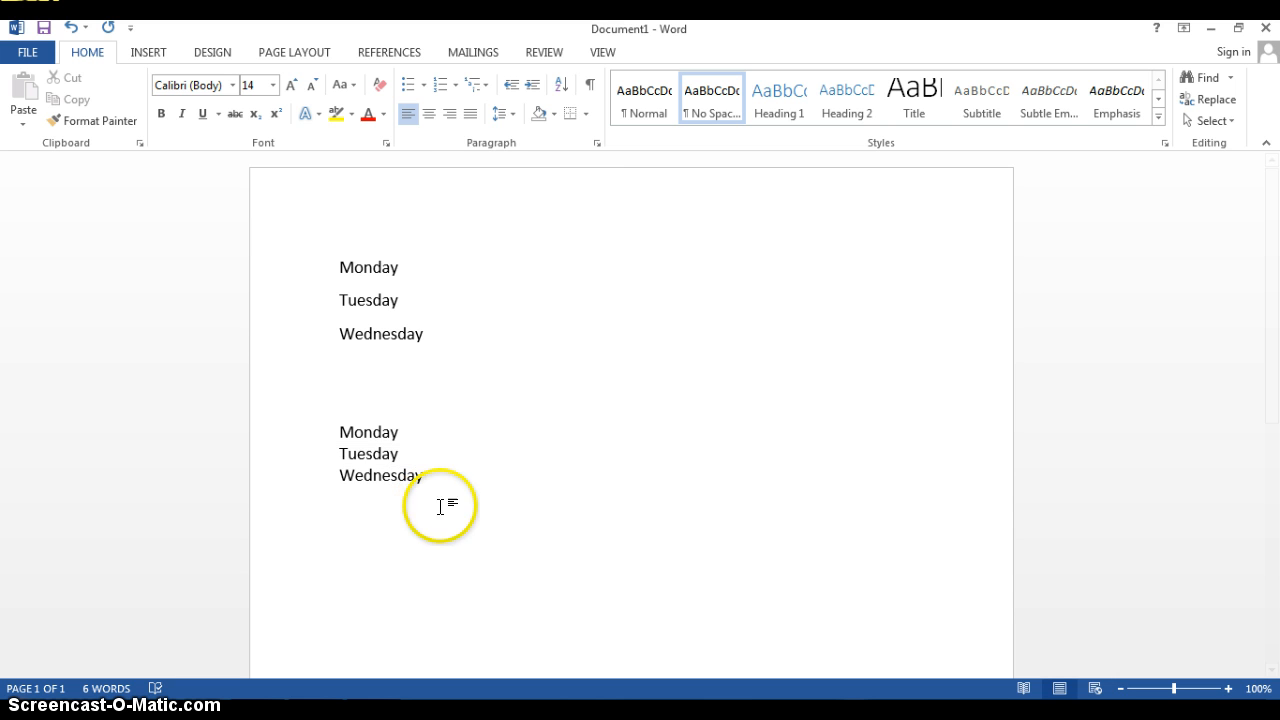
key(Return)
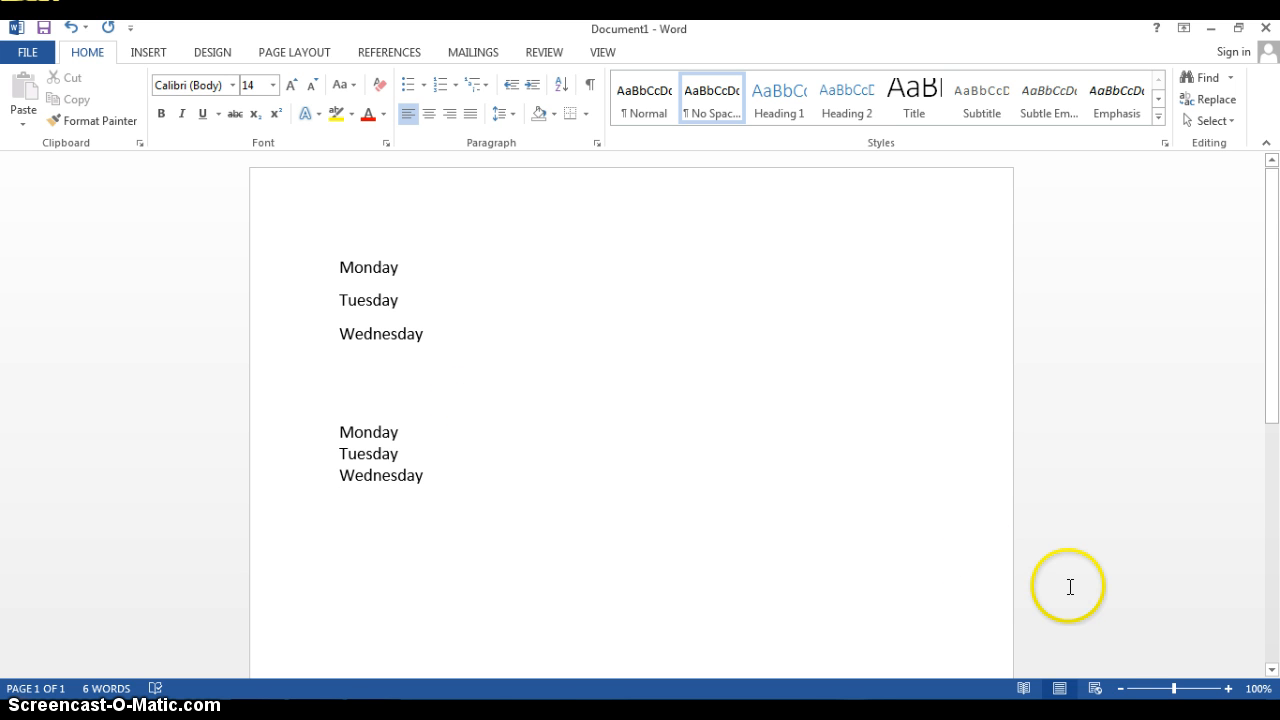
Add blank lines below the second weekday list and enter the word Truck
click(1271, 670)
scroll(1271, 670, down, 5)
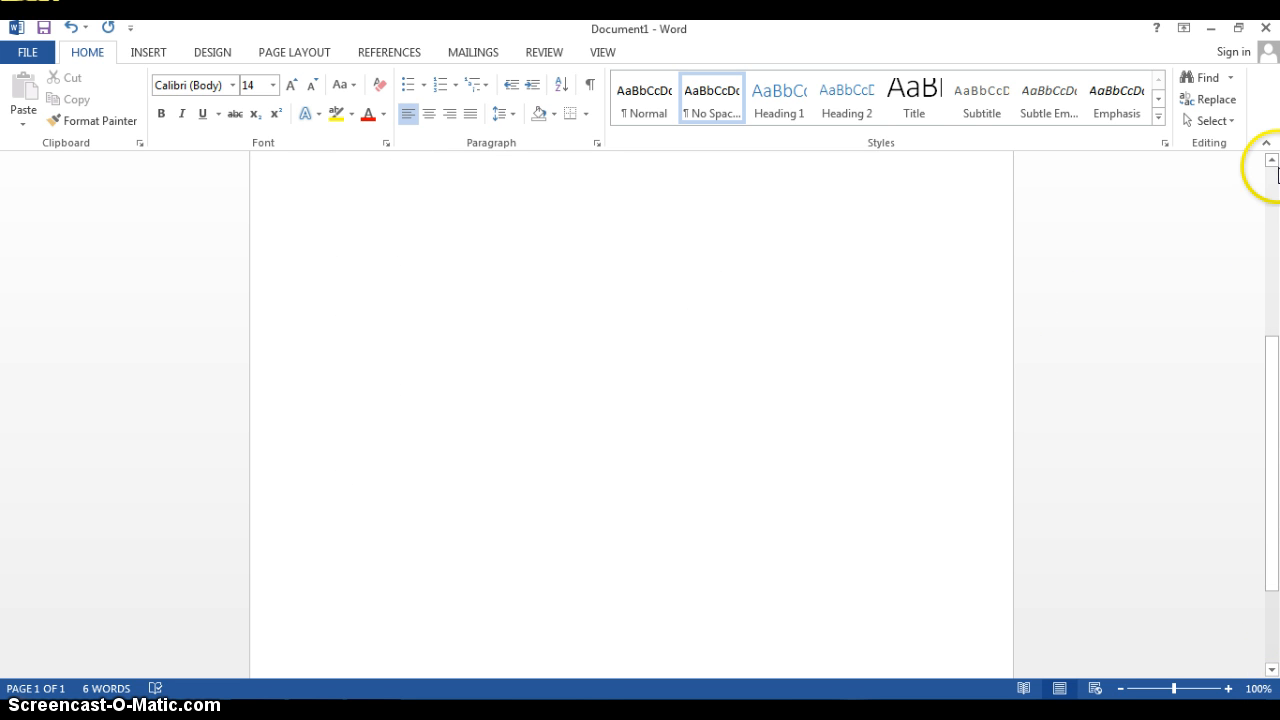
click(1271, 161)
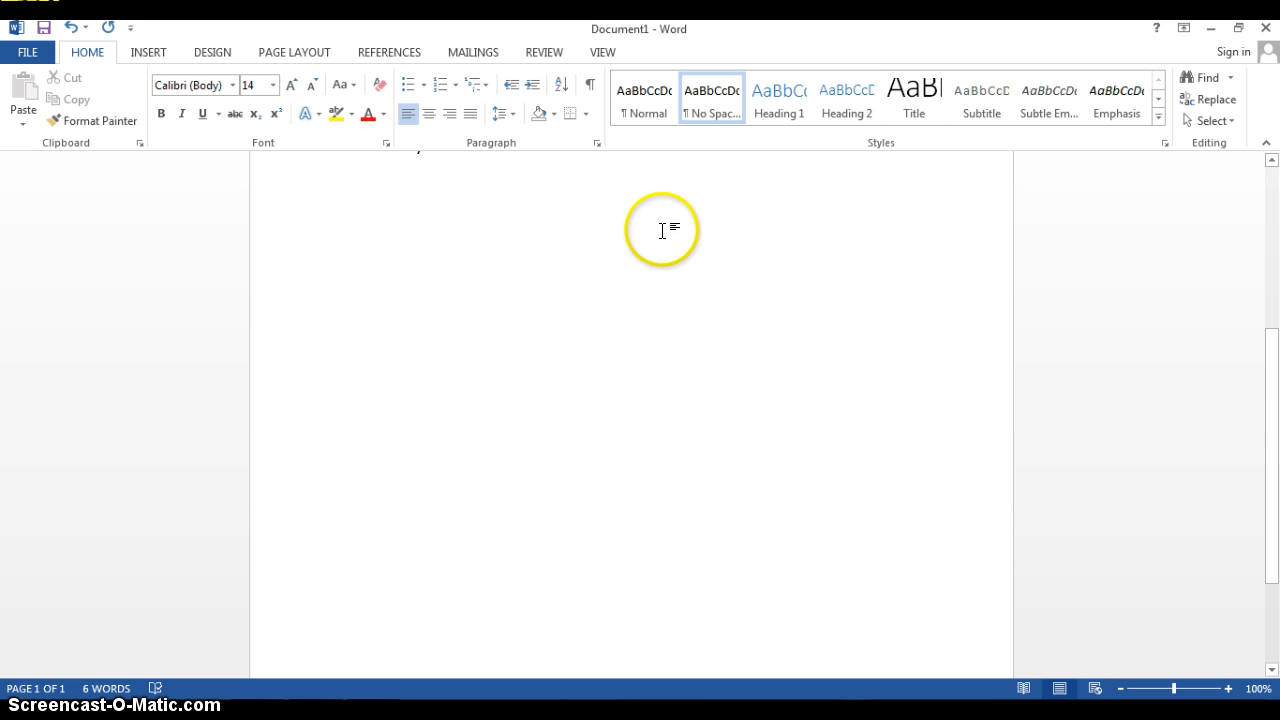
drag(1276, 431, 1276, 424)
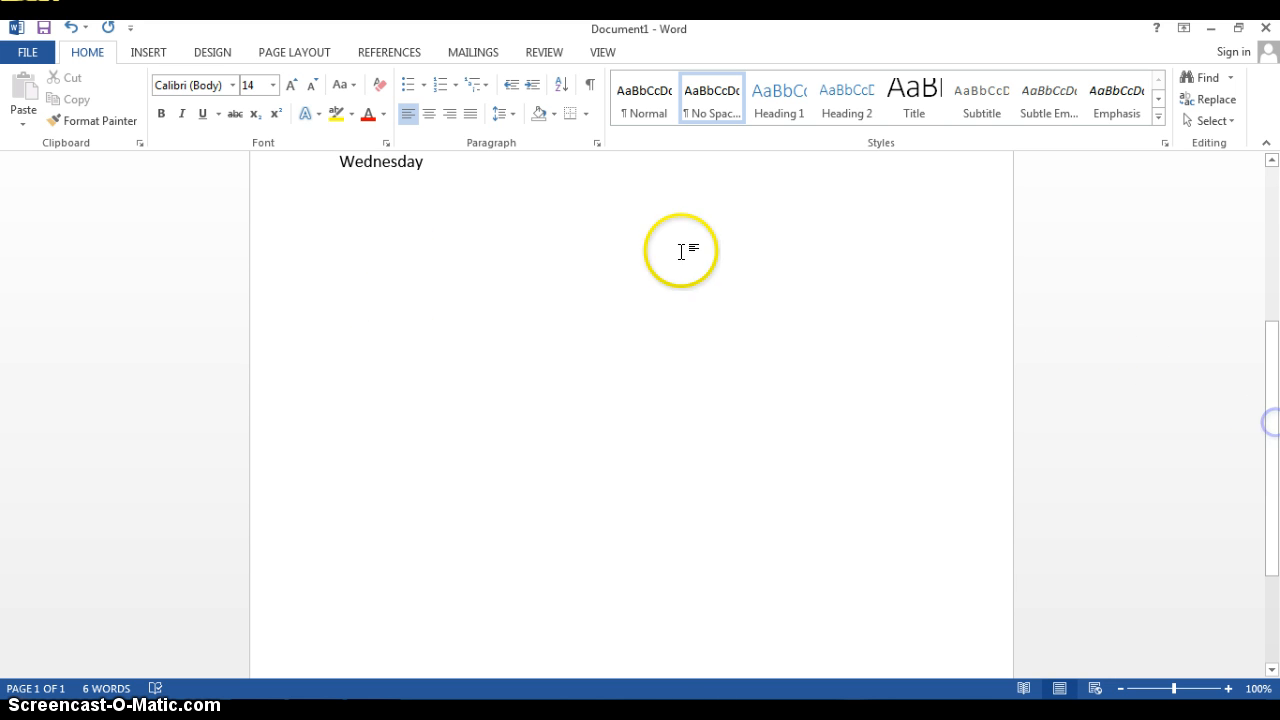
key(Return)
key(Return)
key(Return)
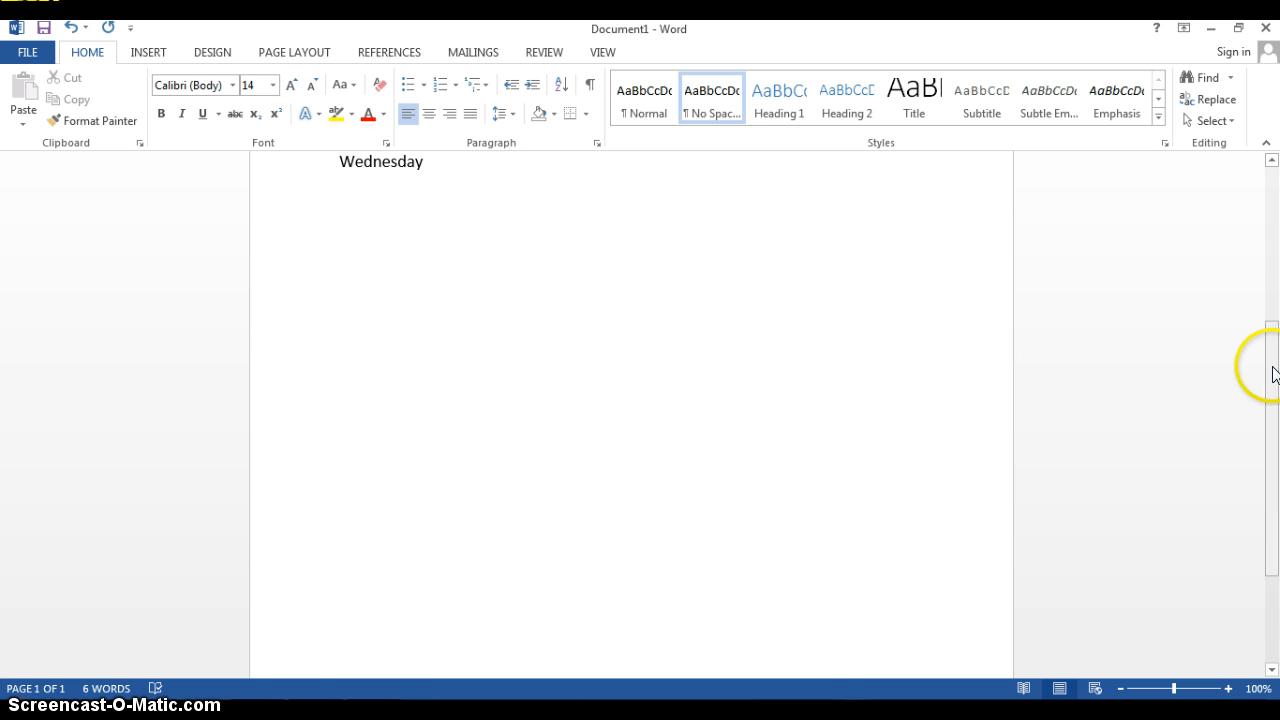
drag(1271, 363, 1276, 384)
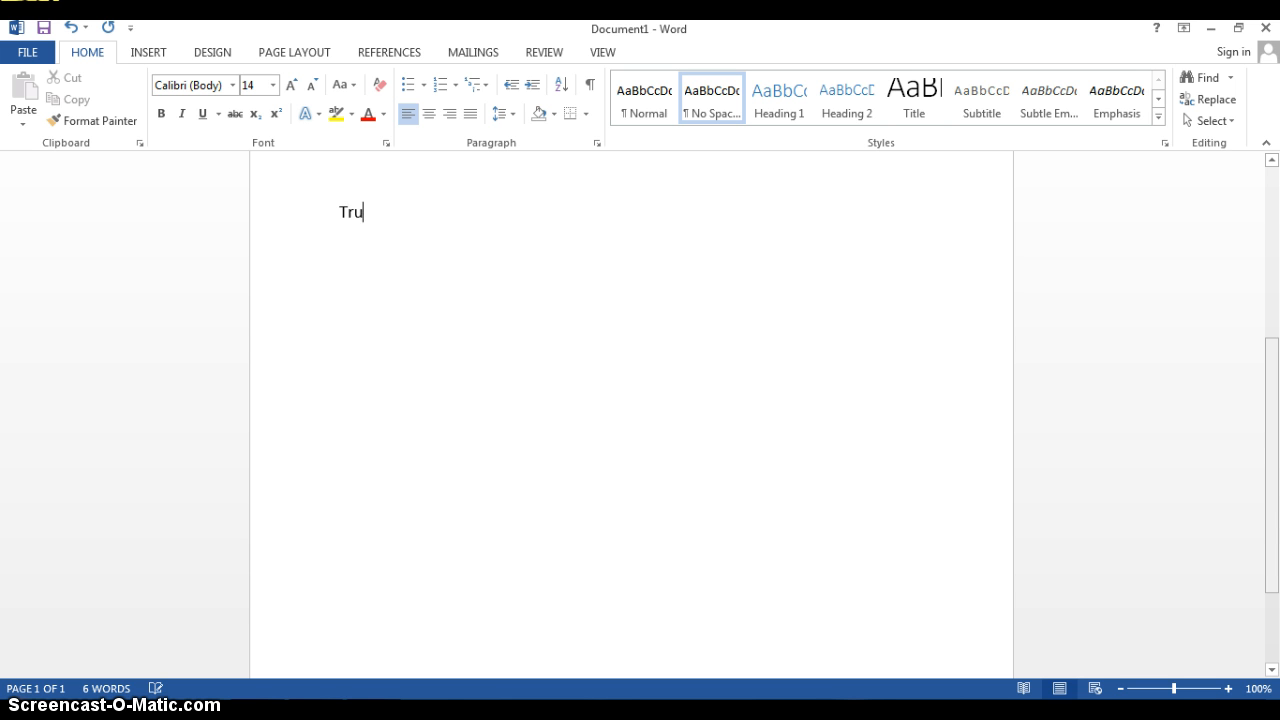
click(1272, 388)
Practise selecting the word Truck and view the fonts available for it
double_click(355, 212)
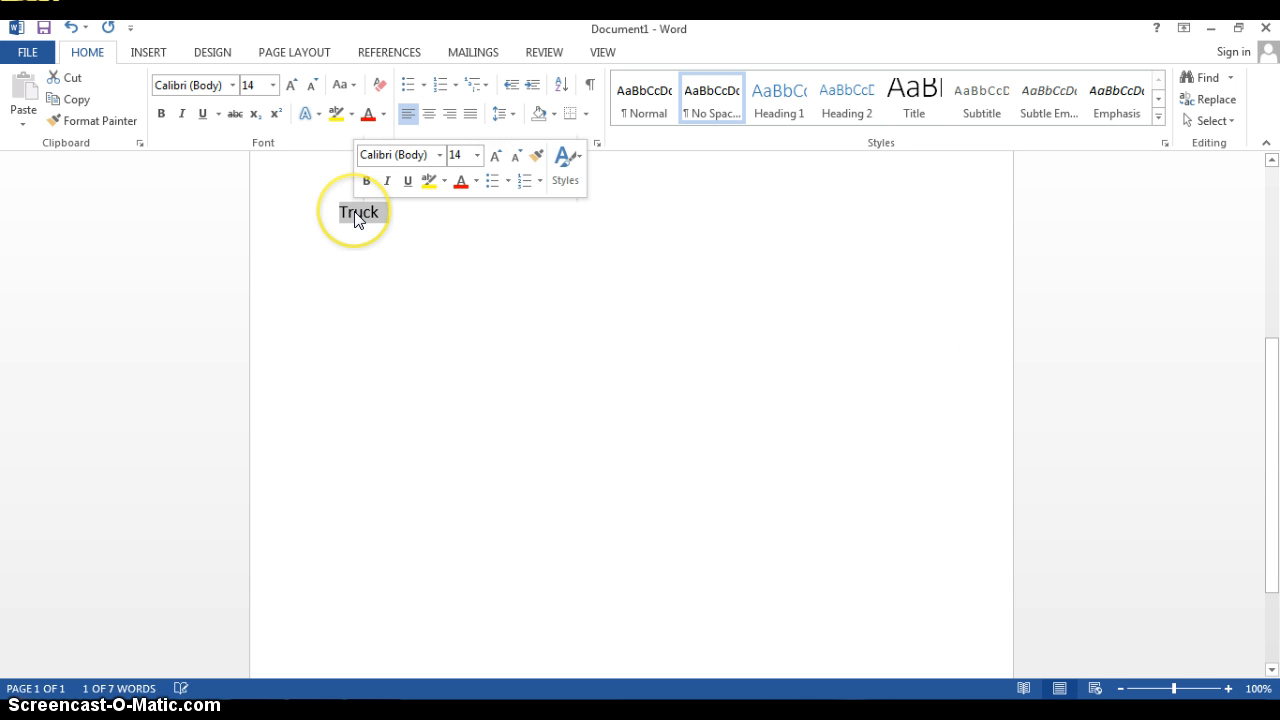
click(440, 214)
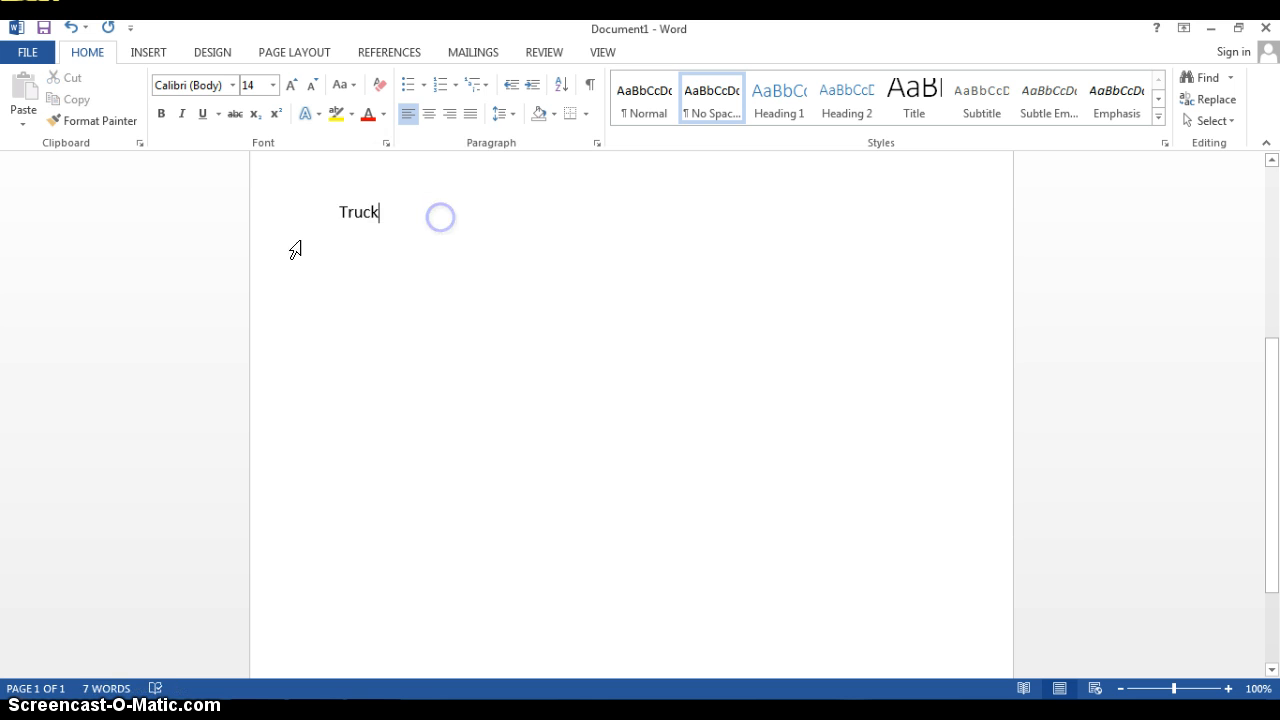
click(380, 211)
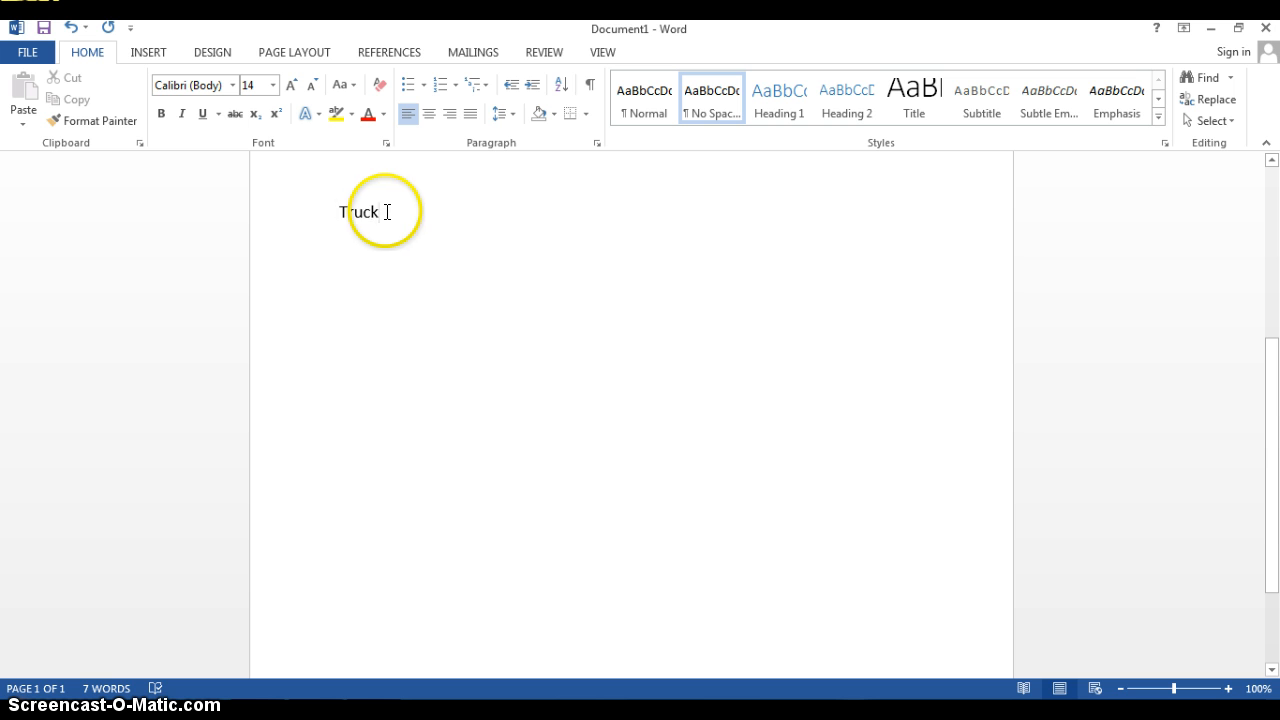
drag(384, 212, 340, 211)
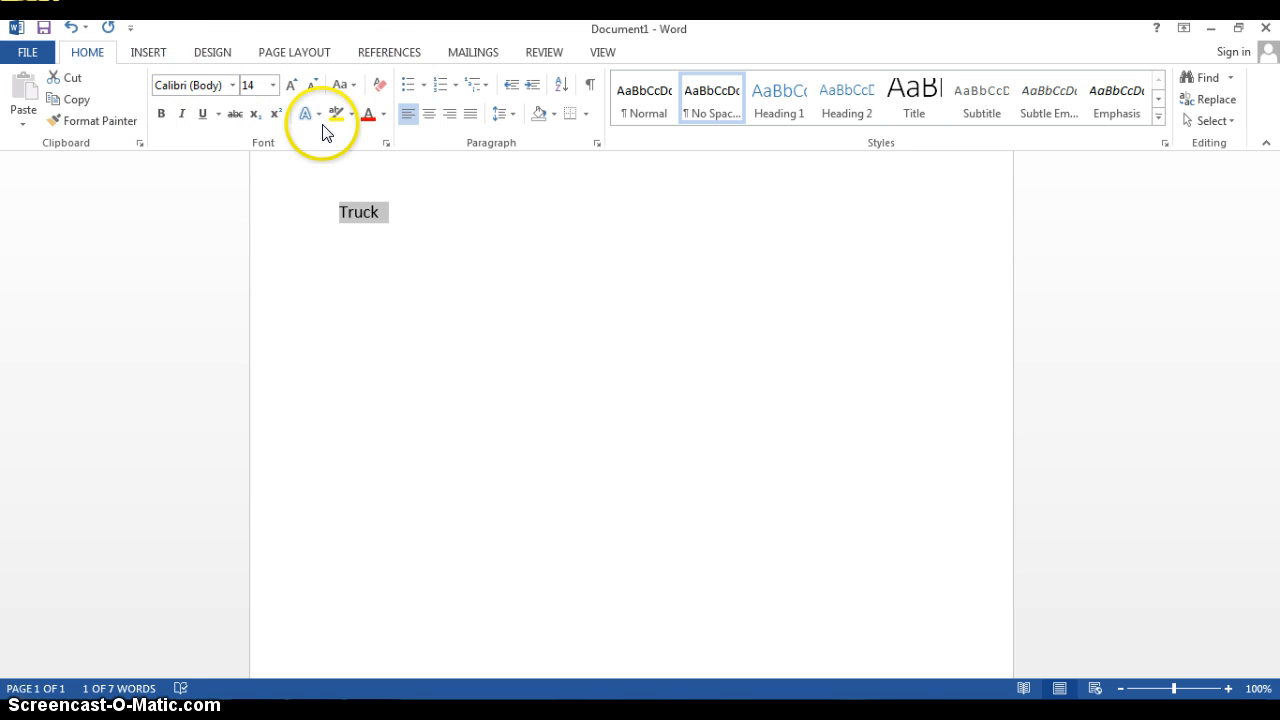
click(234, 86)
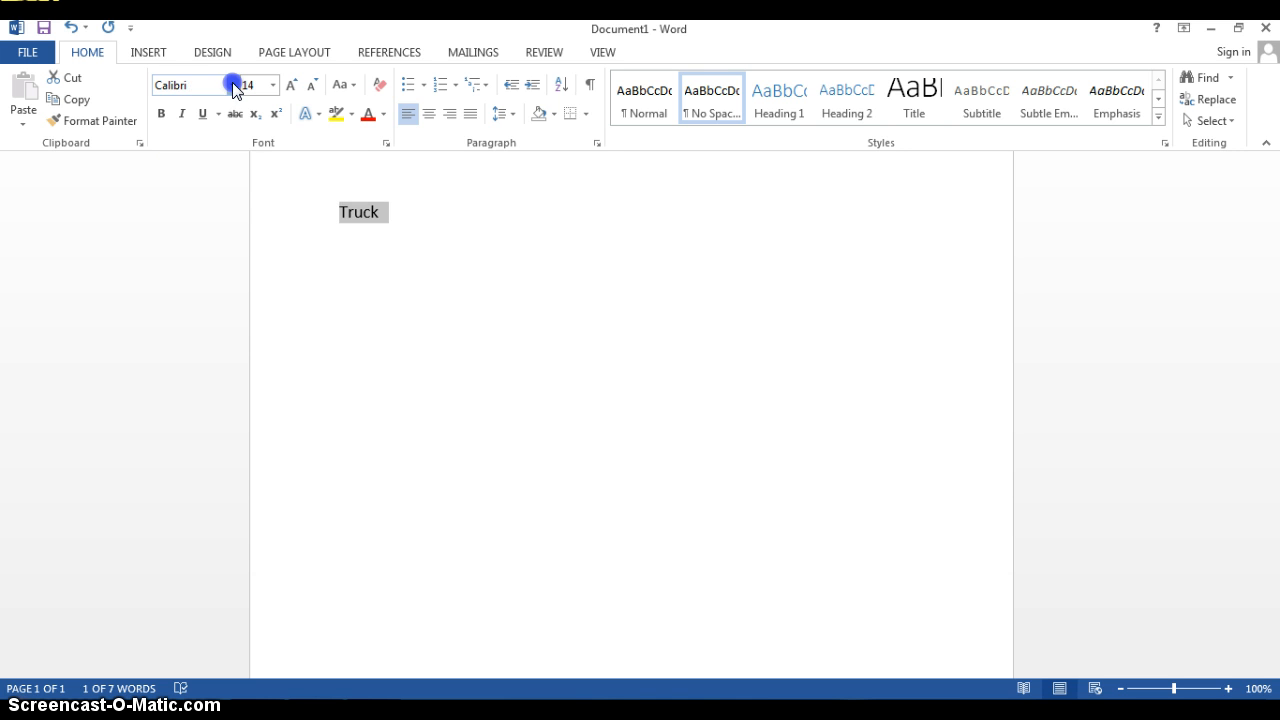
click(234, 86)
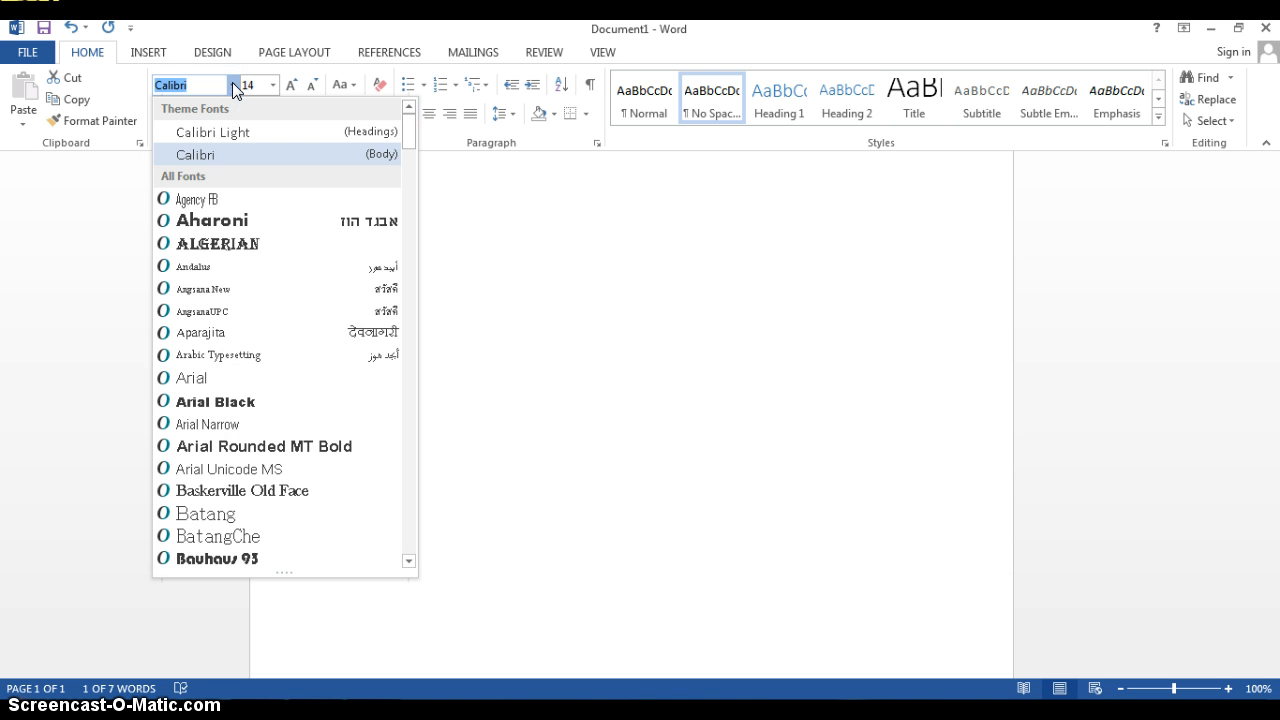
click(483, 212)
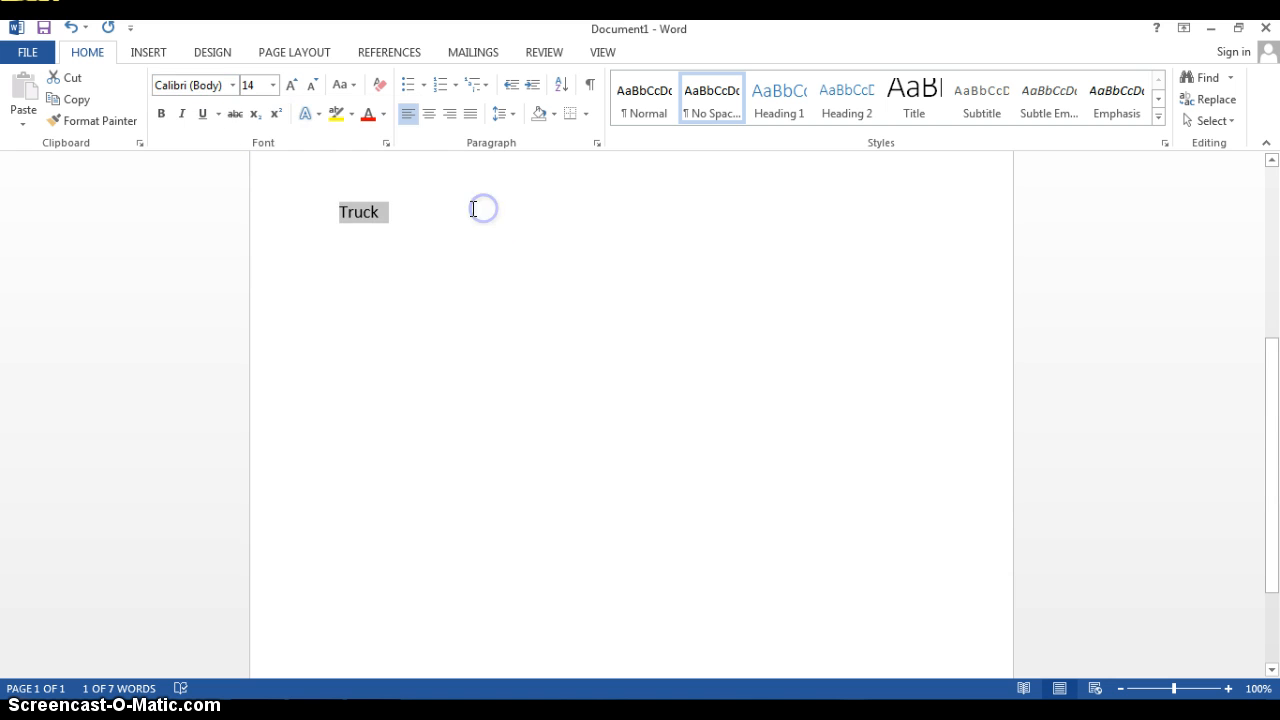
Try right alignment on the Truck line, and centre it instead
click(342, 216)
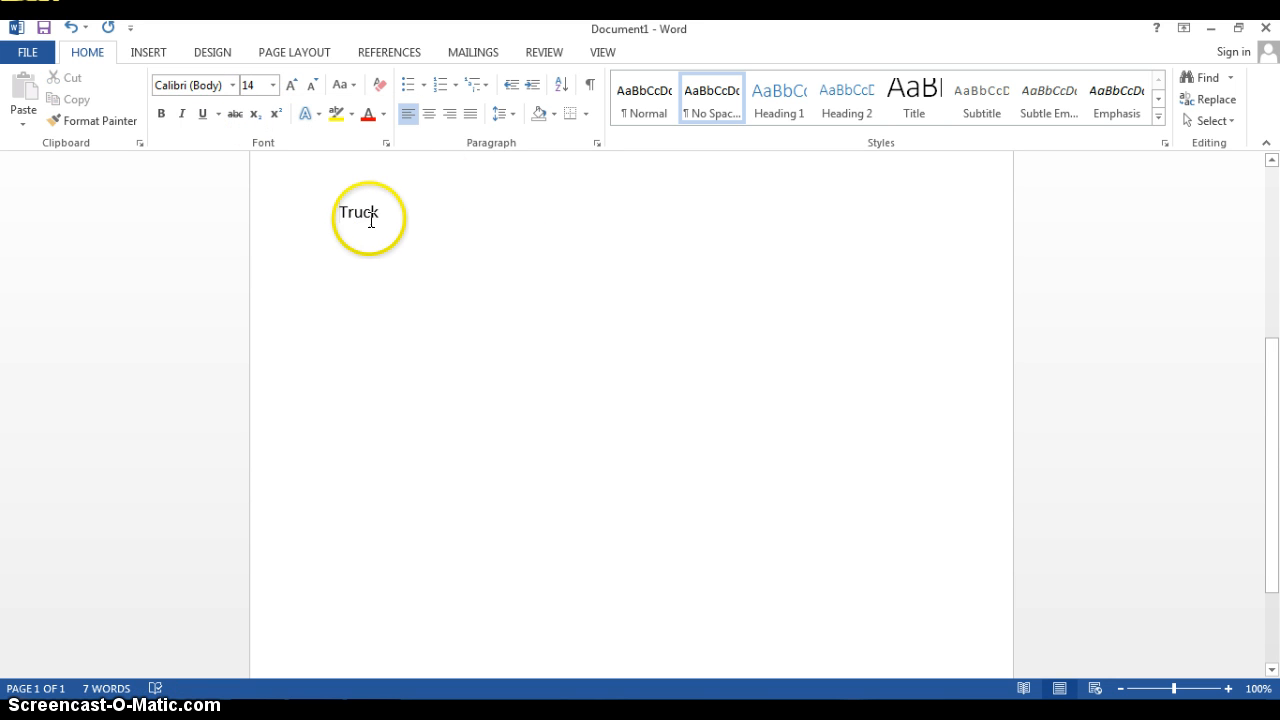
click(355, 213)
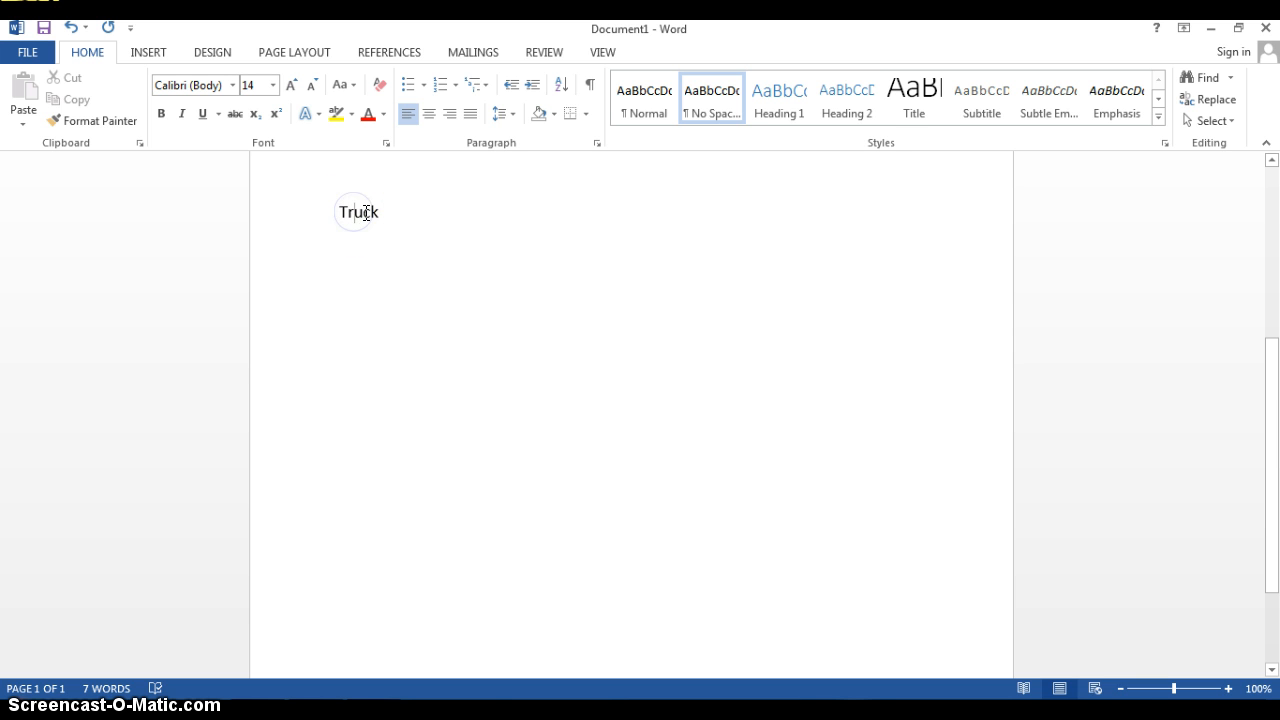
click(349, 213)
click(448, 118)
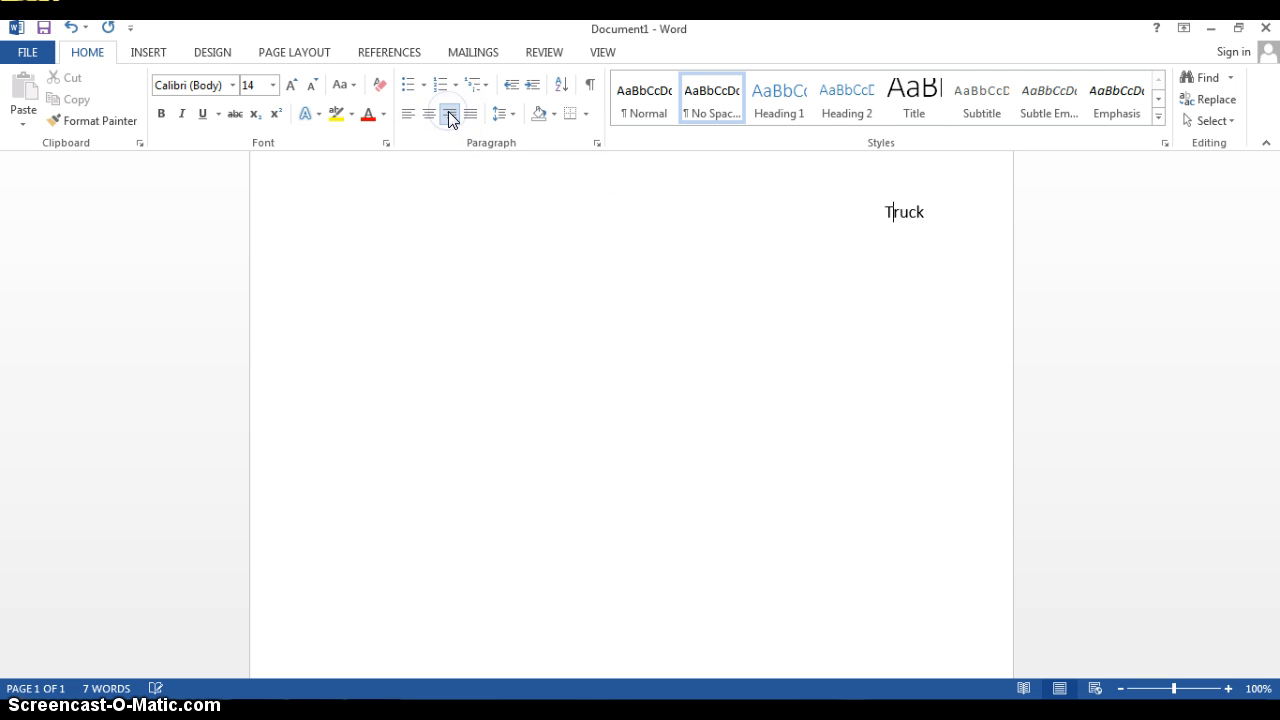
click(432, 113)
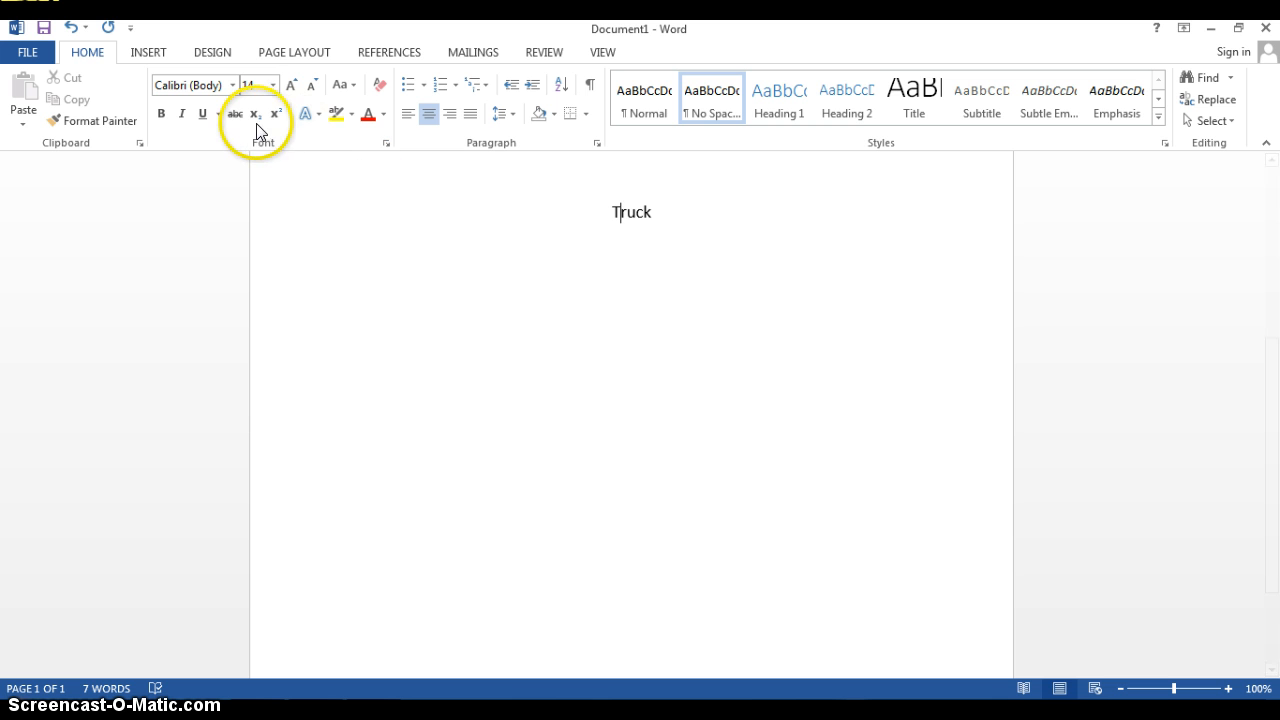
Try Arial Black on the word Truck, and set its font to Californian FB instead
click(233, 86)
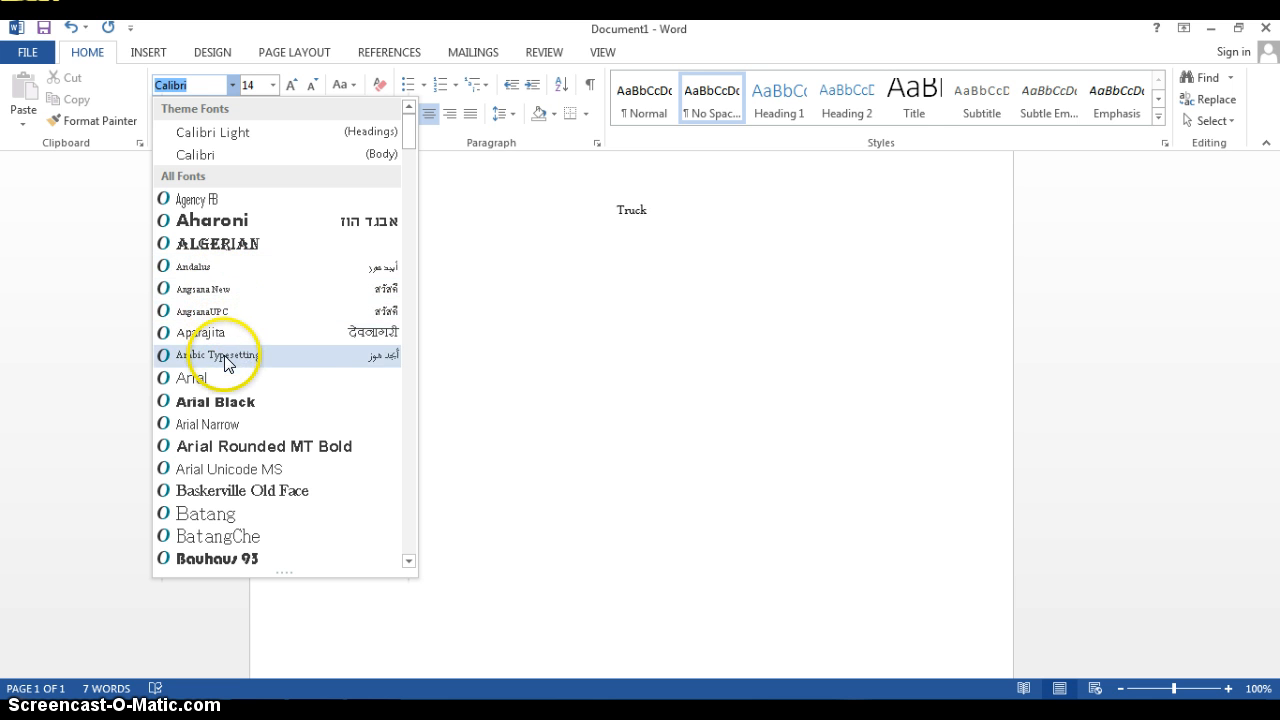
click(224, 399)
click(232, 85)
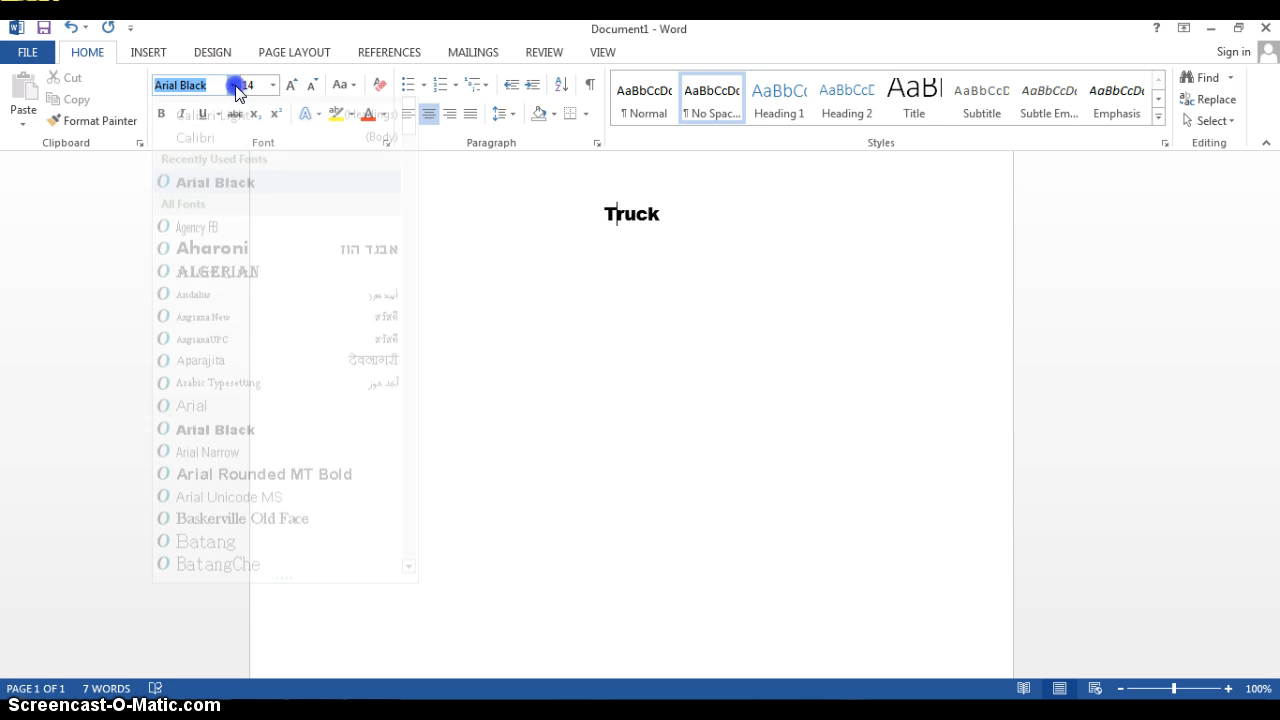
drag(409, 129, 411, 171)
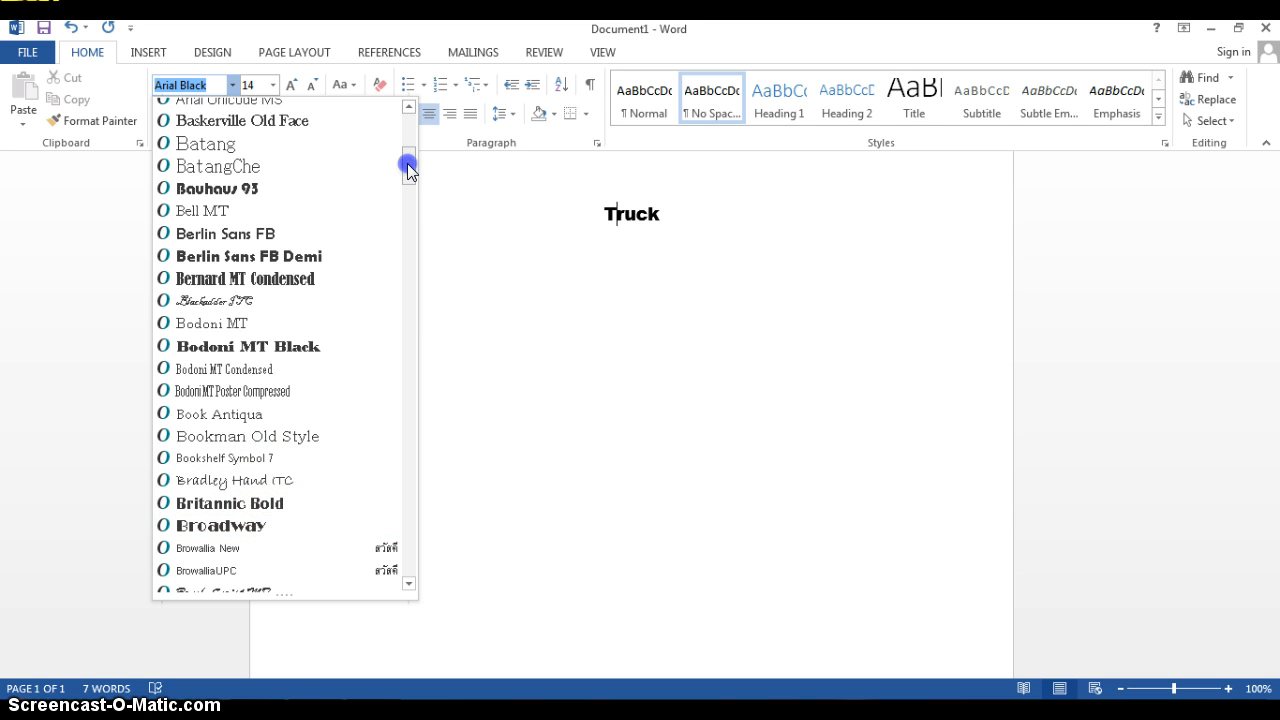
drag(407, 163, 408, 193)
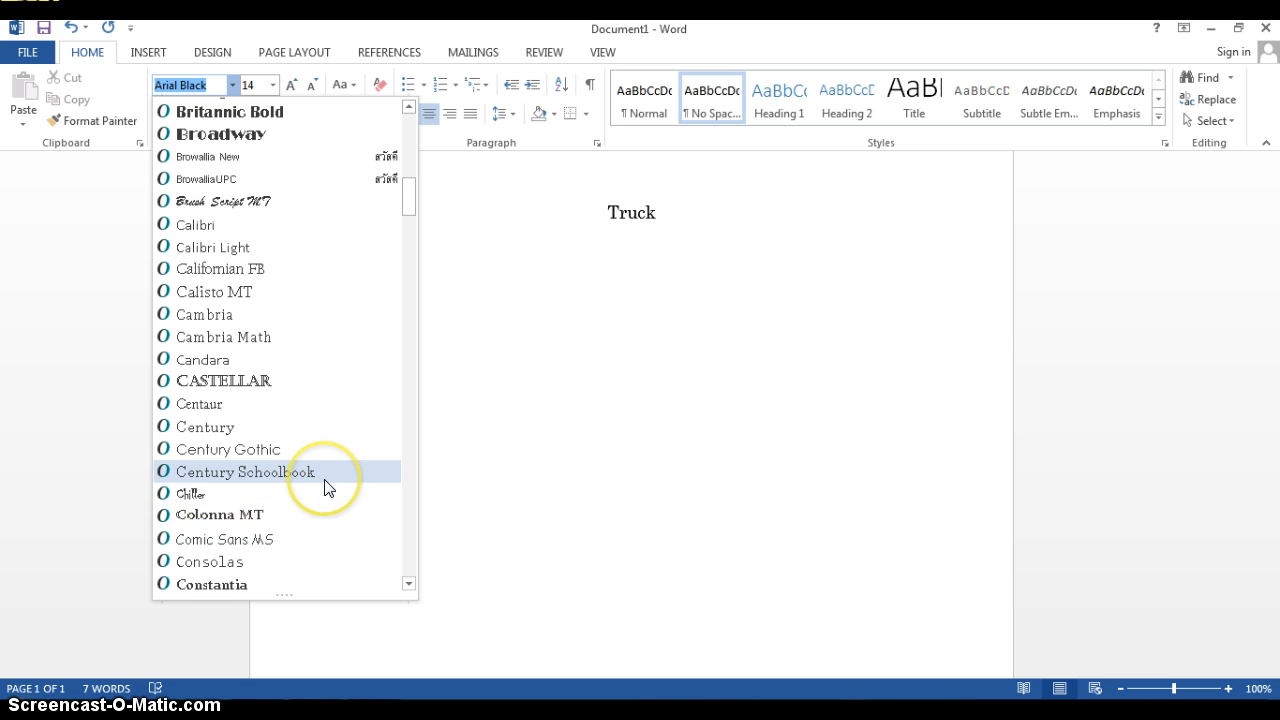
click(281, 407)
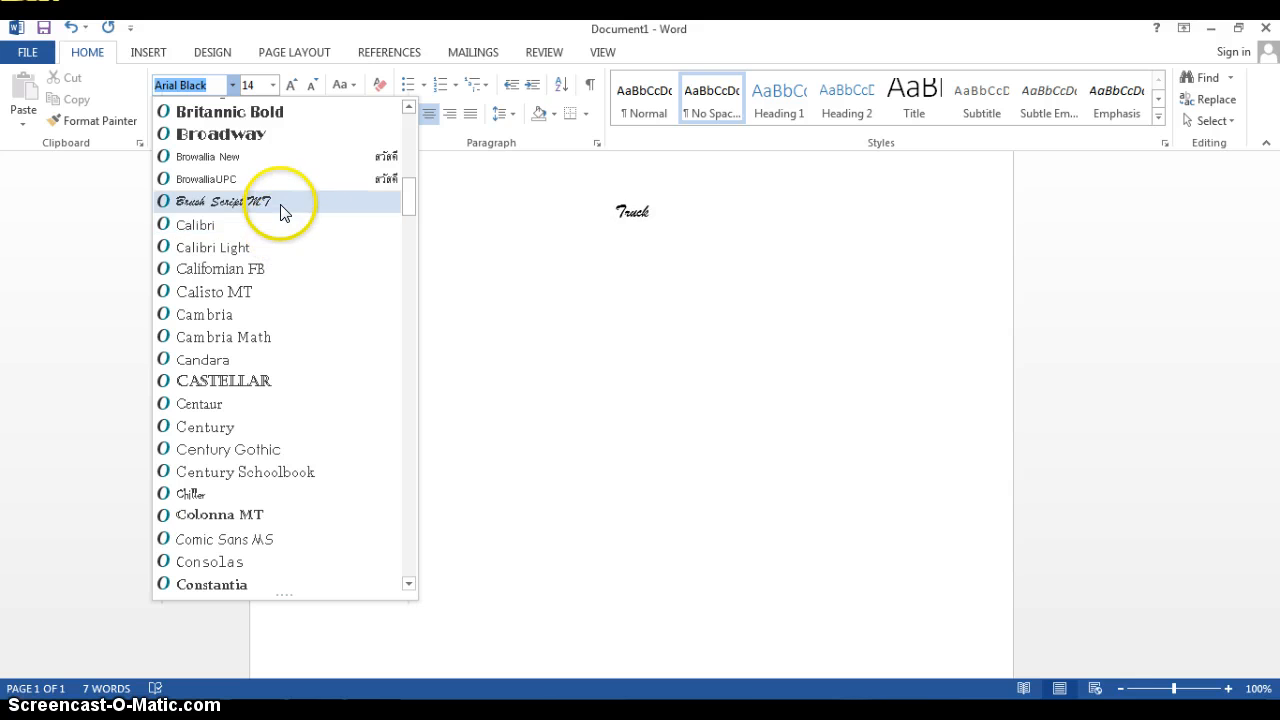
click(277, 269)
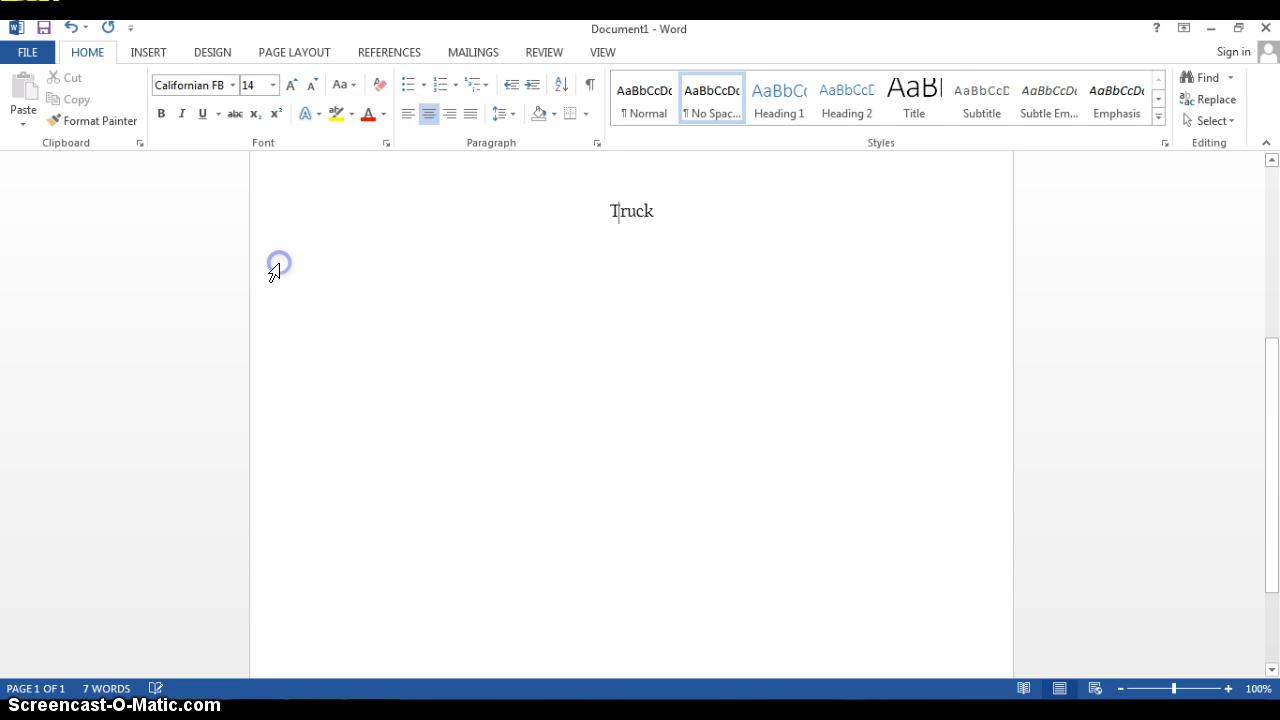
Left-align the Truck line and practise selecting and deselecting the word
click(608, 210)
click(410, 115)
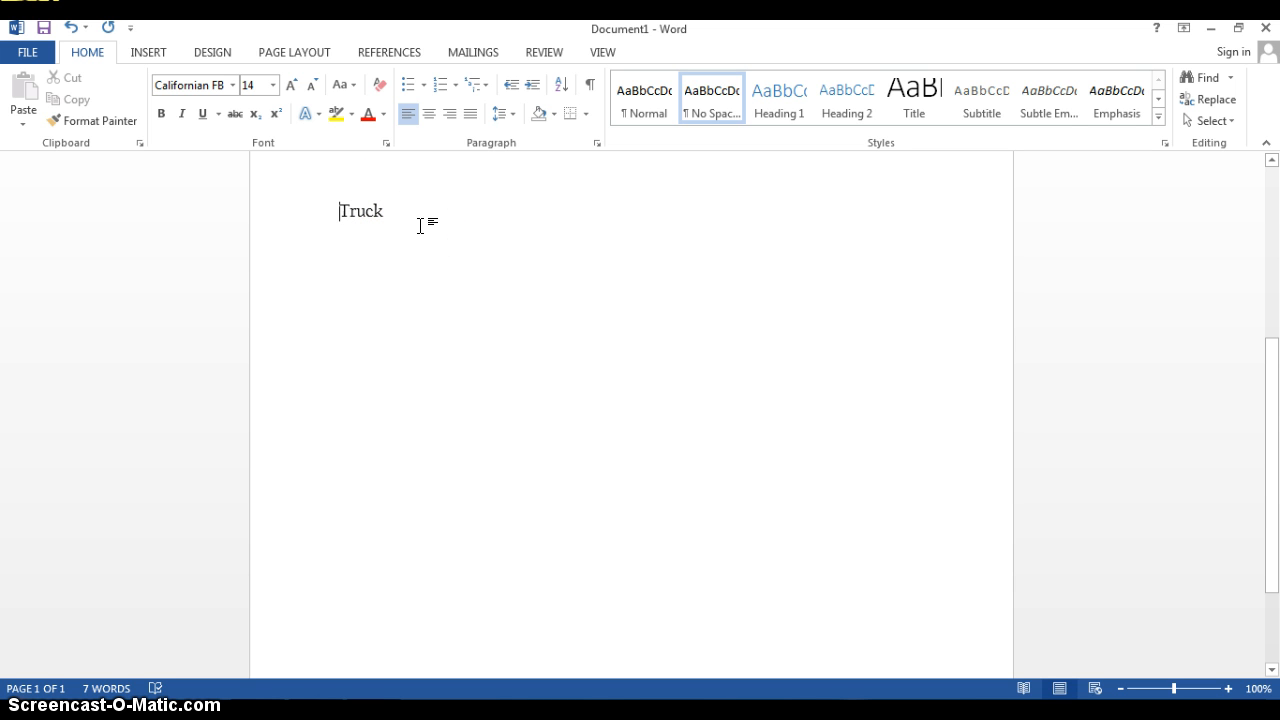
double_click(355, 209)
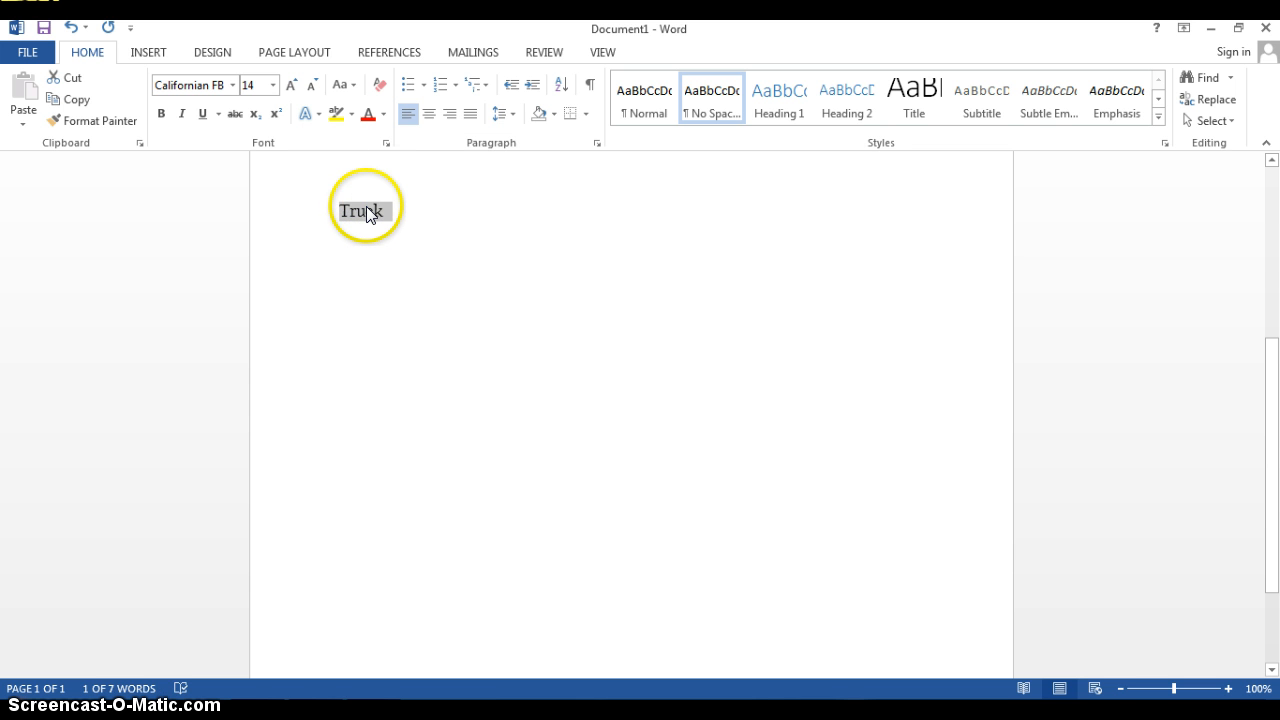
click(371, 216)
click(349, 209)
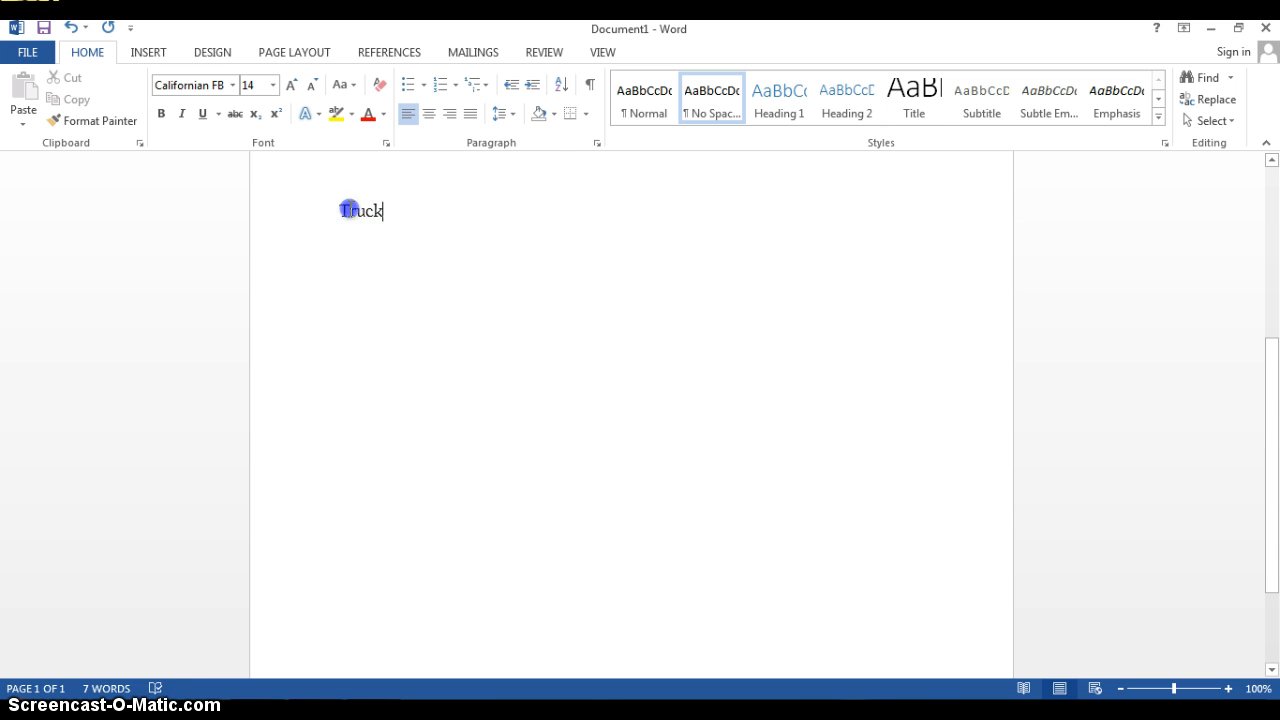
Set the font size of the word Truck to 28 and review the preset sizes again
double_click(349, 210)
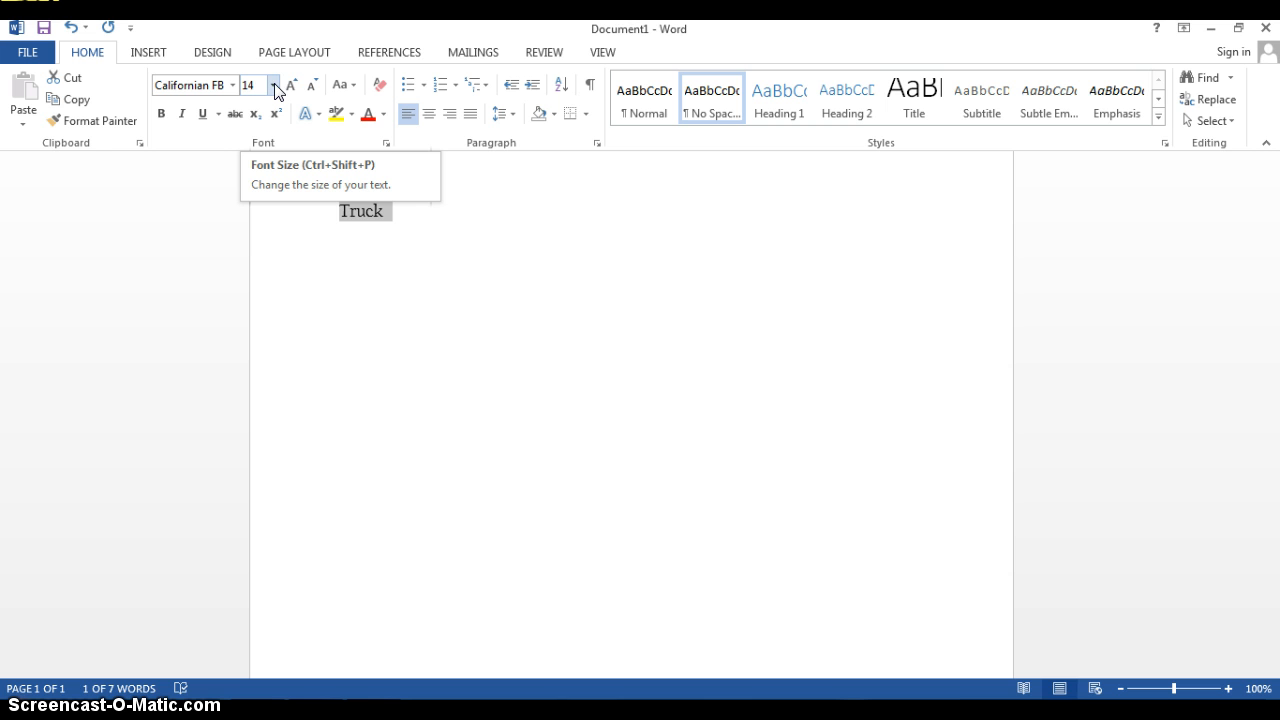
click(273, 86)
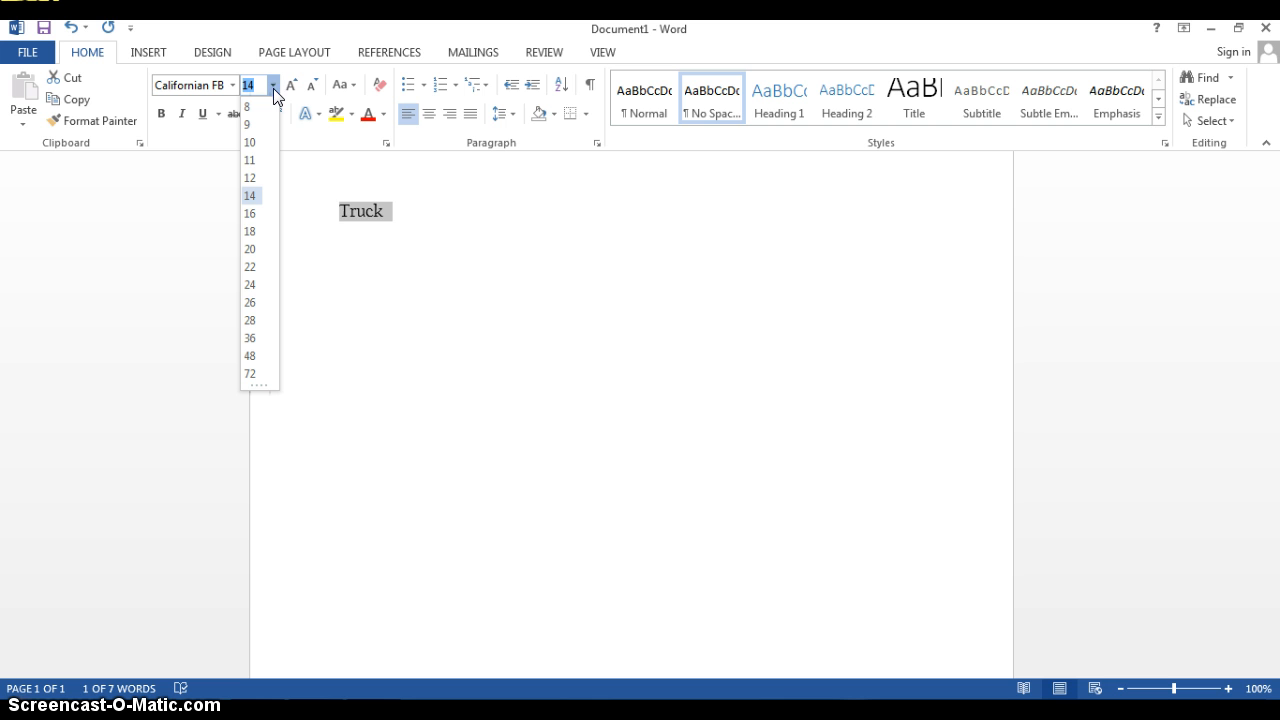
click(251, 322)
click(260, 297)
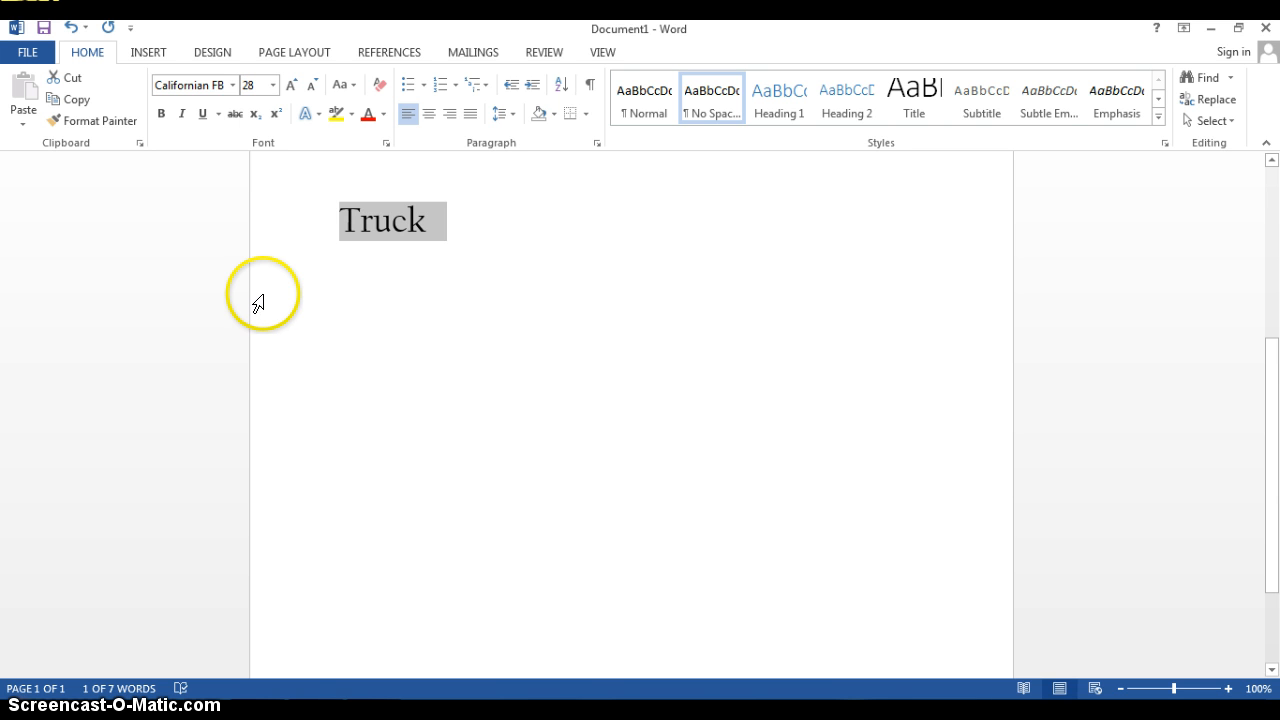
click(273, 86)
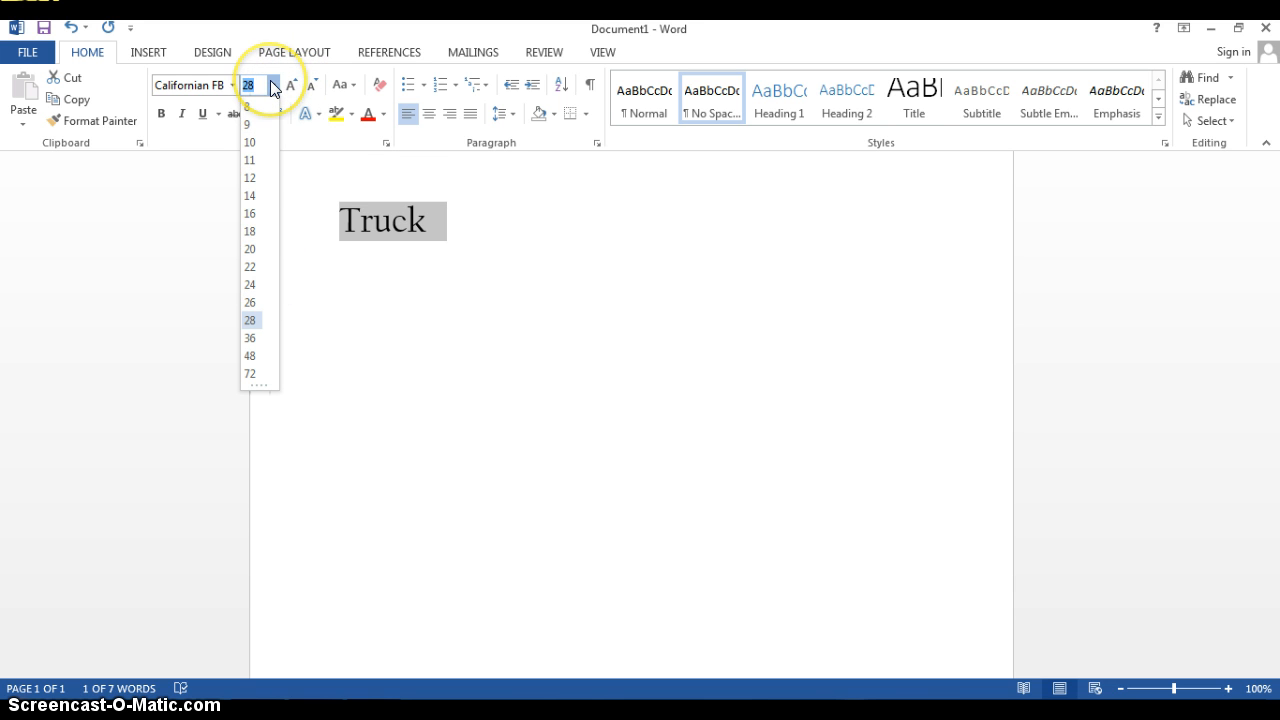
click(272, 85)
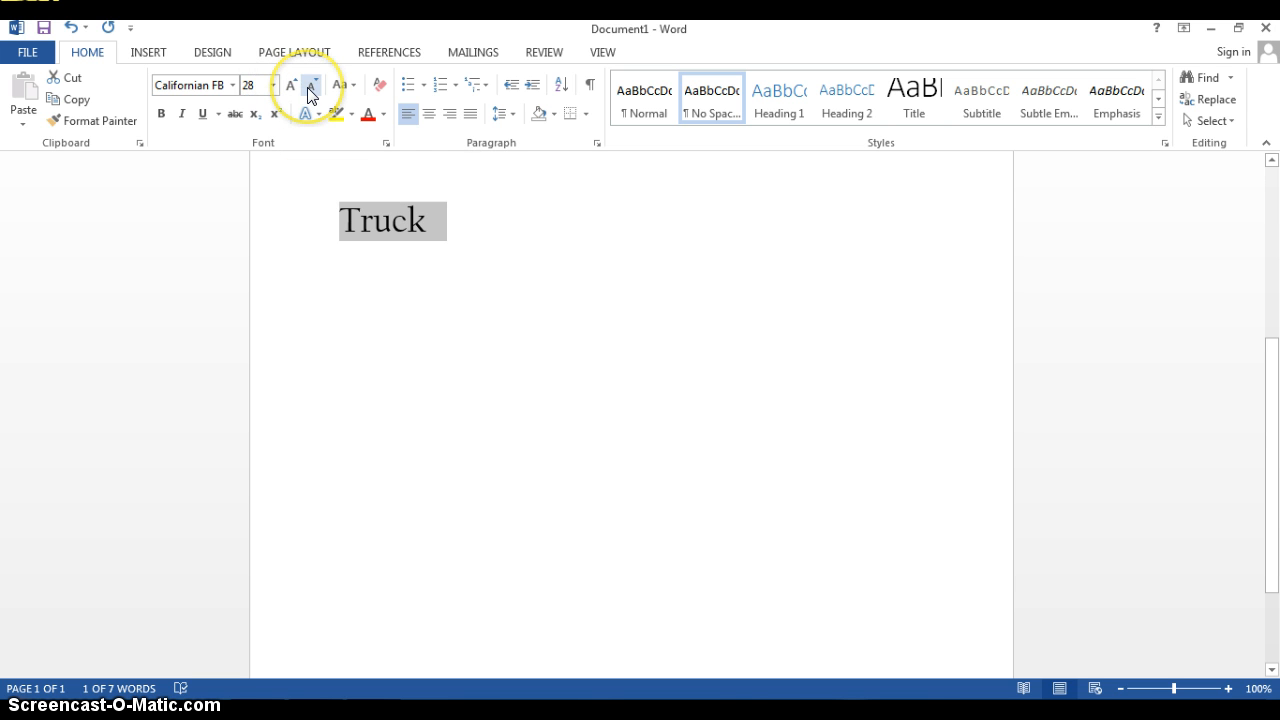
Grow and shrink the word Truck one size at a time, ending at 48, and compare the preset sizes
click(291, 87)
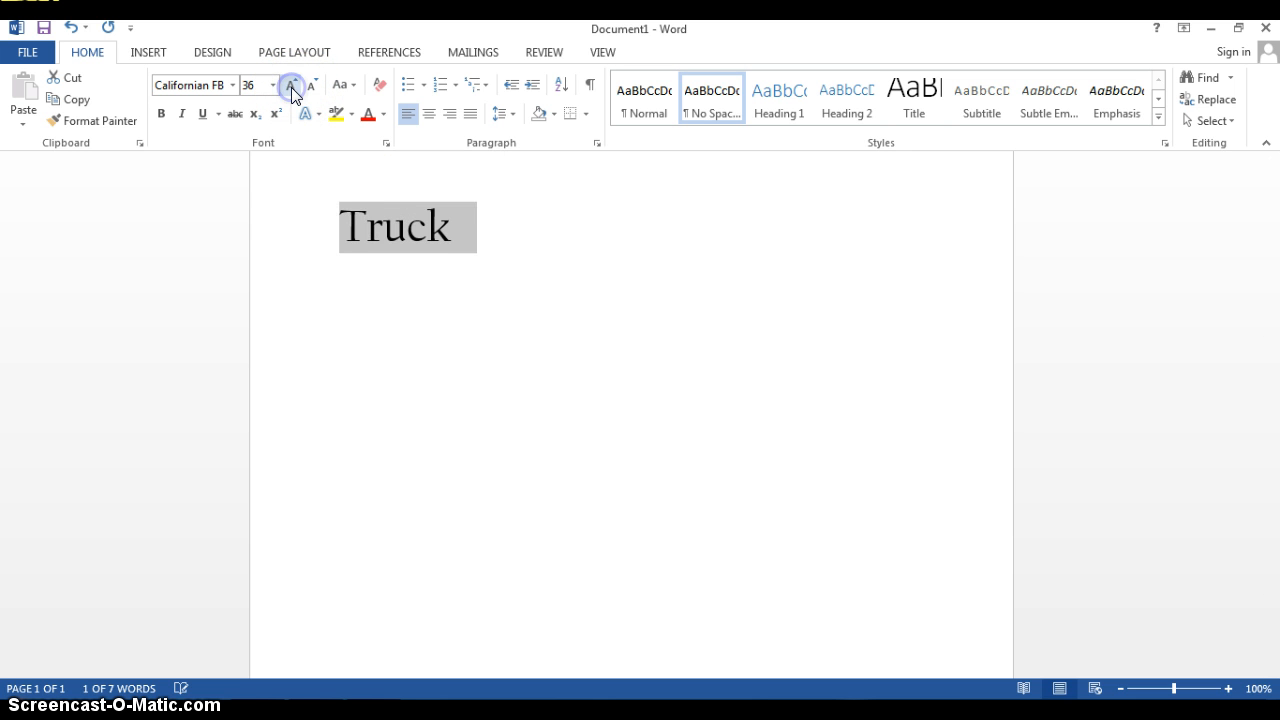
click(291, 87)
click(291, 87)
click(313, 90)
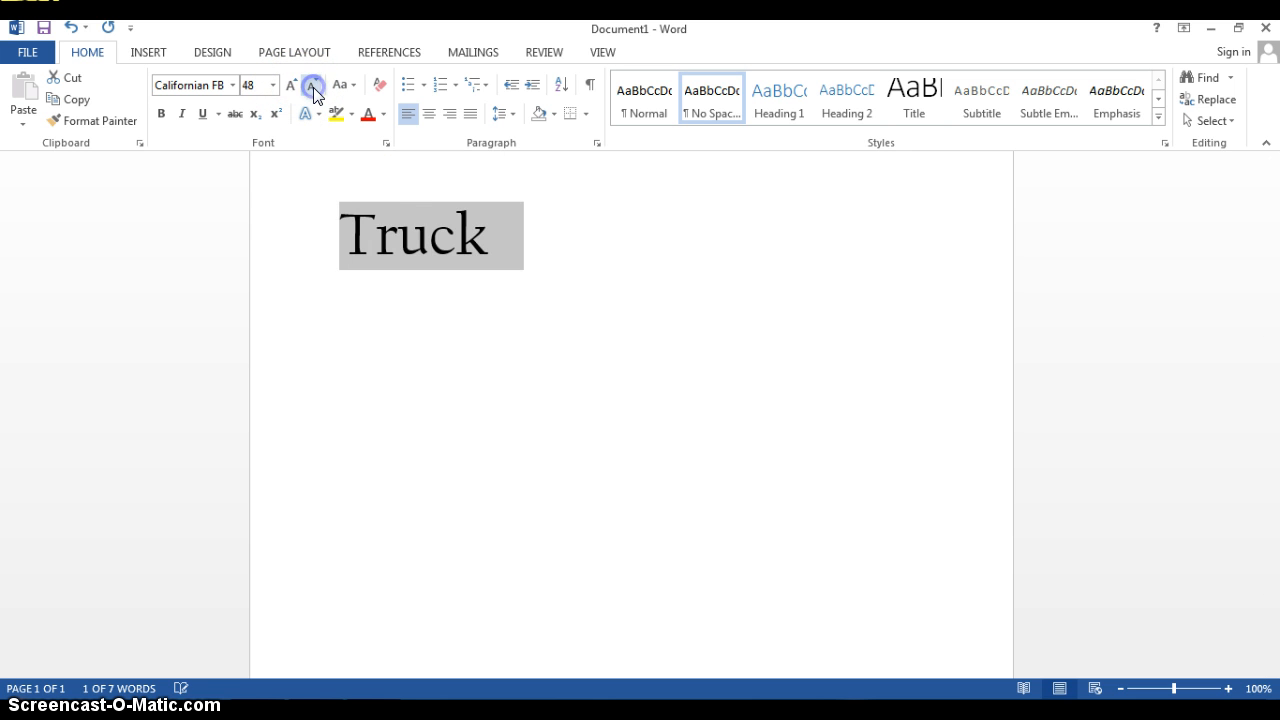
click(311, 89)
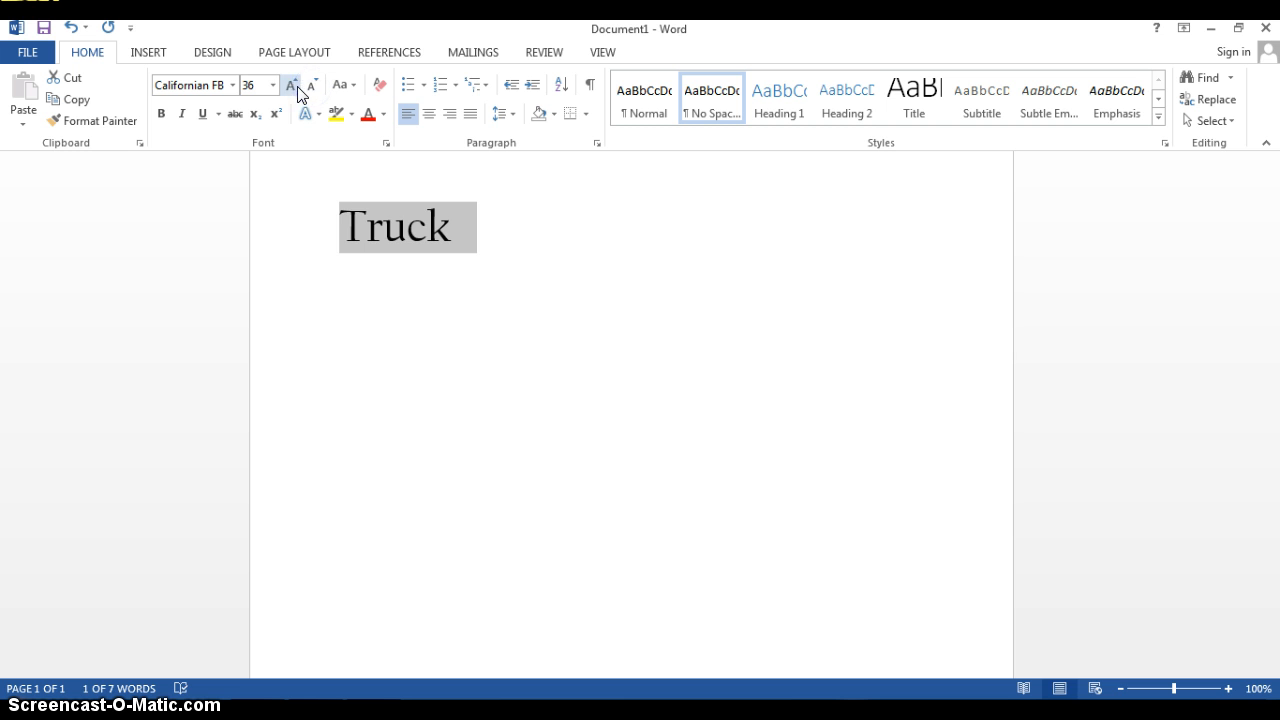
click(291, 87)
click(273, 85)
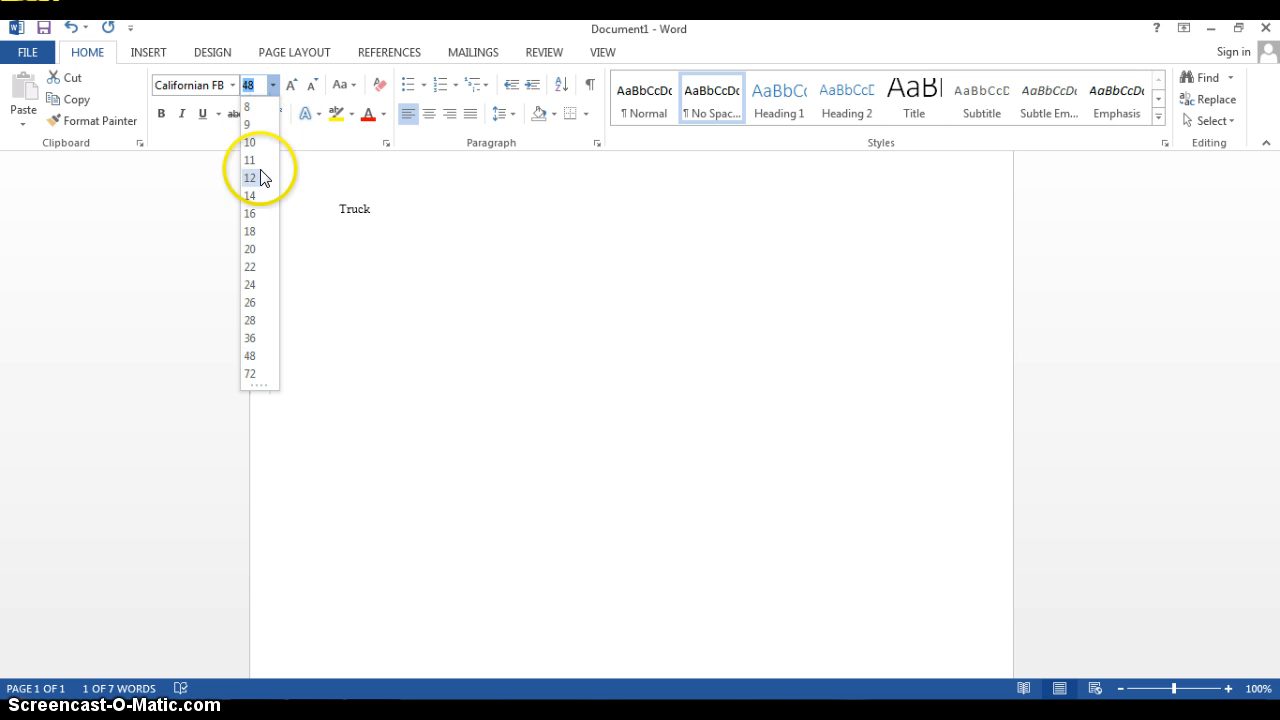
click(272, 84)
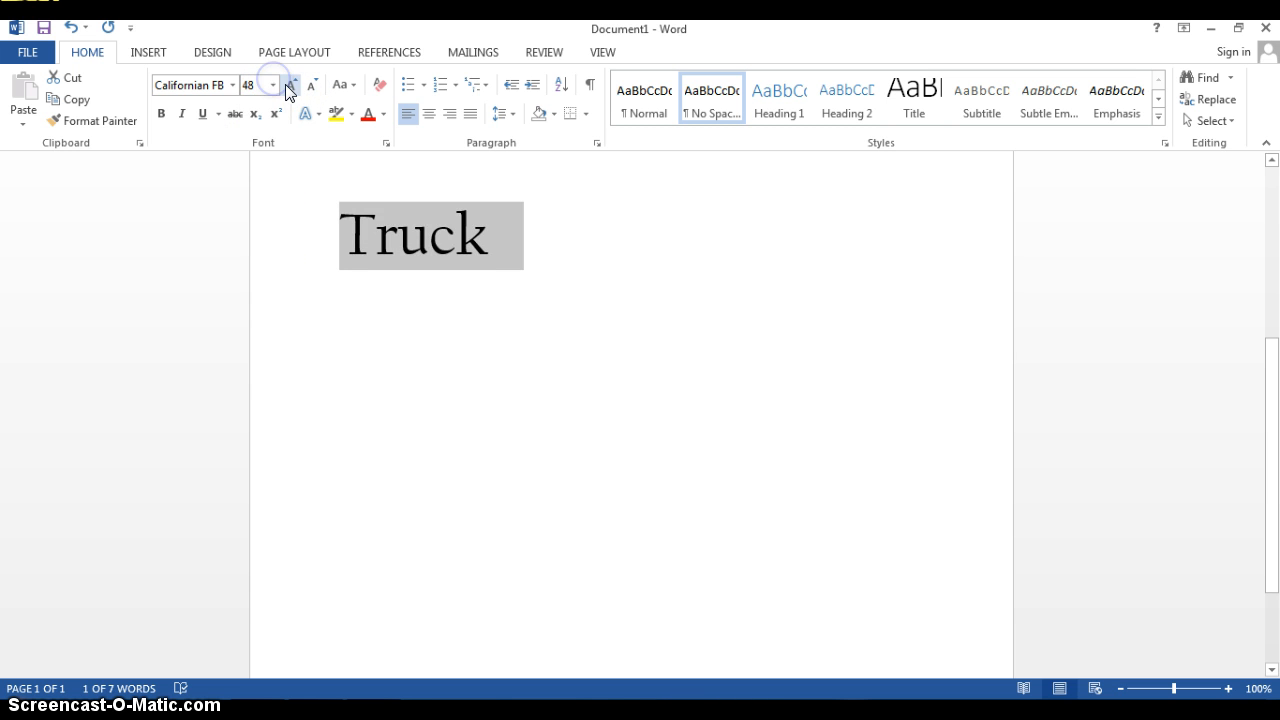
Enlarge the word Truck stepwise to 120, shrink it to 48, and grow it to 72
click(289, 88)
click(289, 88)
click(289, 88)
click(289, 88)
click(289, 88)
click(289, 88)
click(289, 88)
click(308, 88)
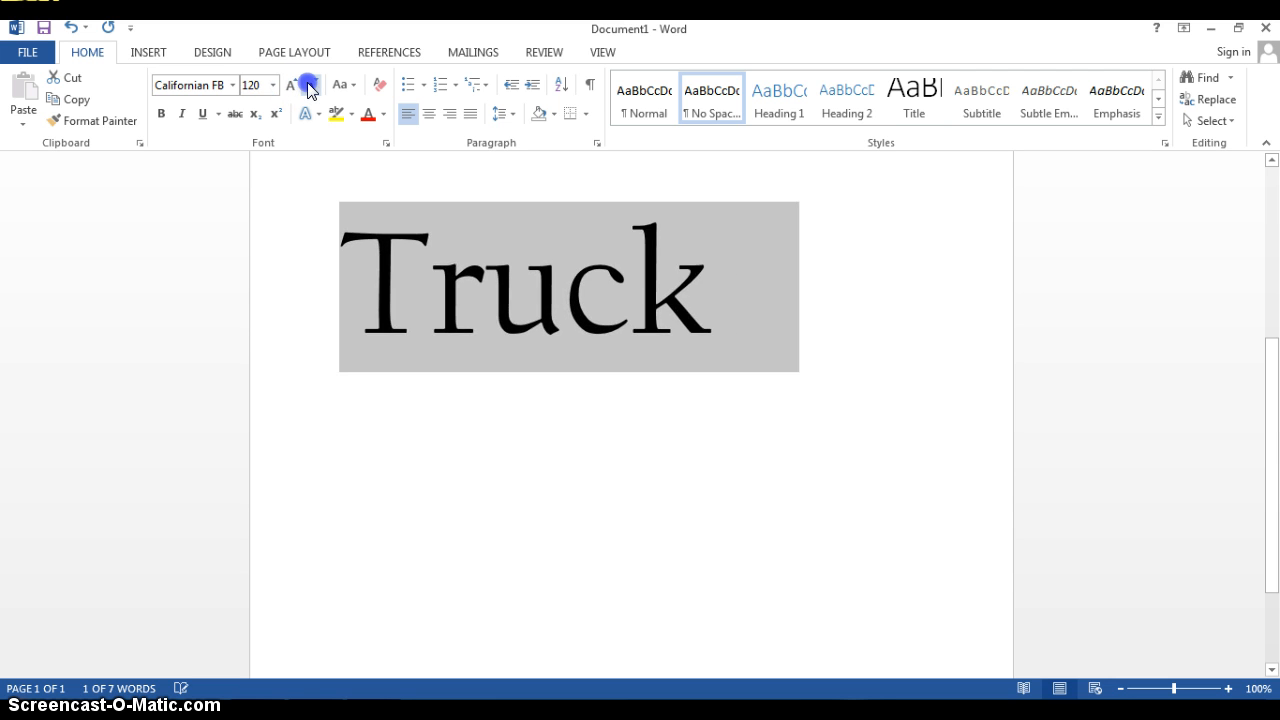
click(308, 88)
click(308, 88)
click(308, 88)
click(308, 88)
click(308, 88)
click(308, 88)
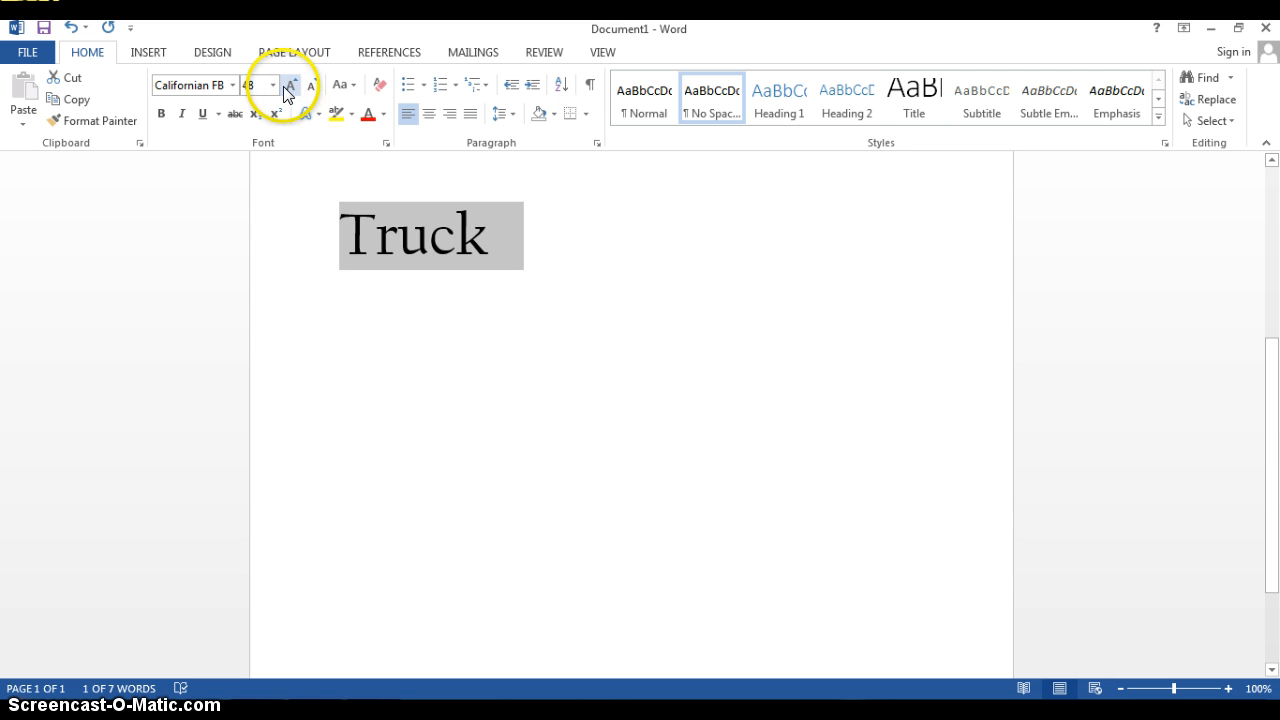
click(289, 88)
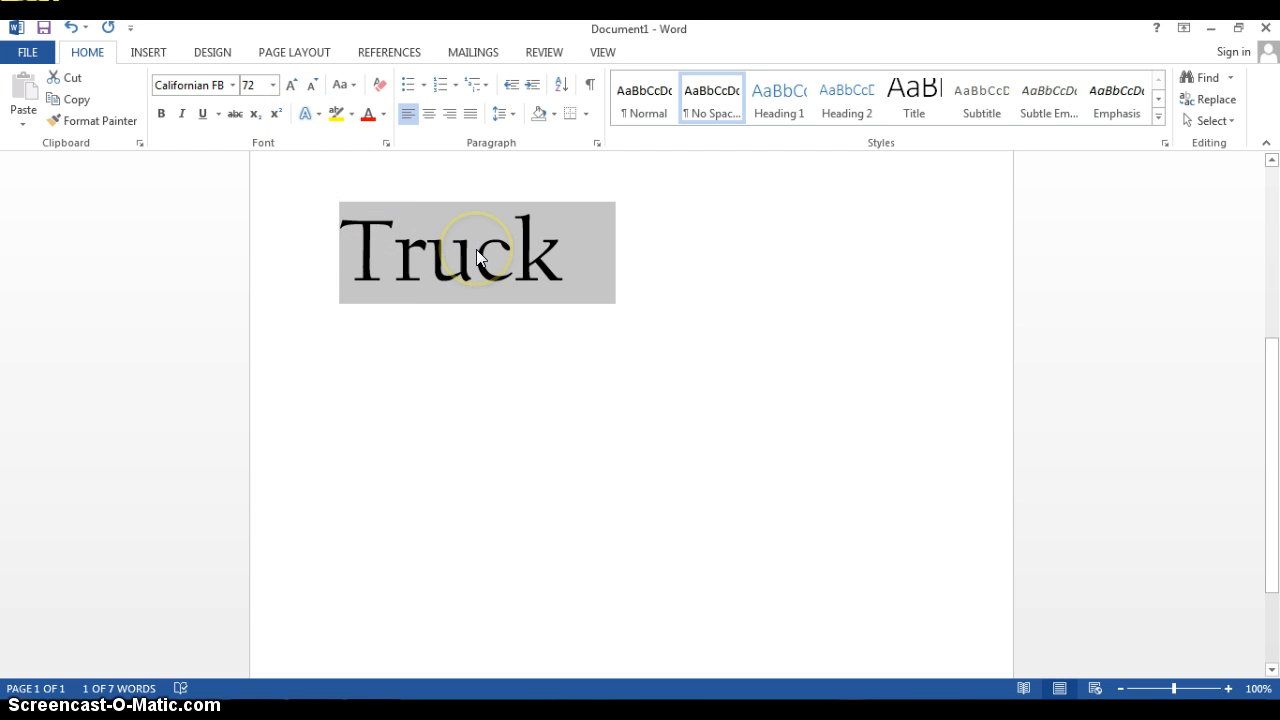
Try a custom font size of 200 on the word Truck, and reduce it to the preset size 72
click(251, 86)
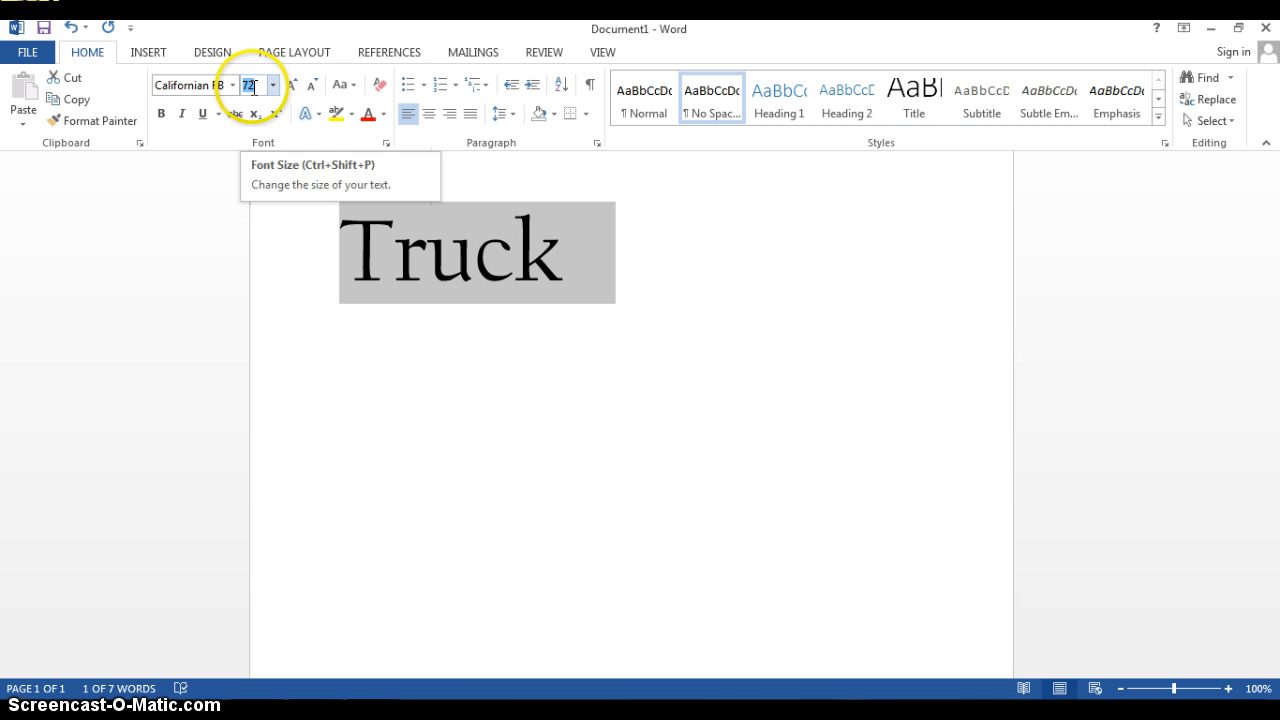
text(200)
key(Return)
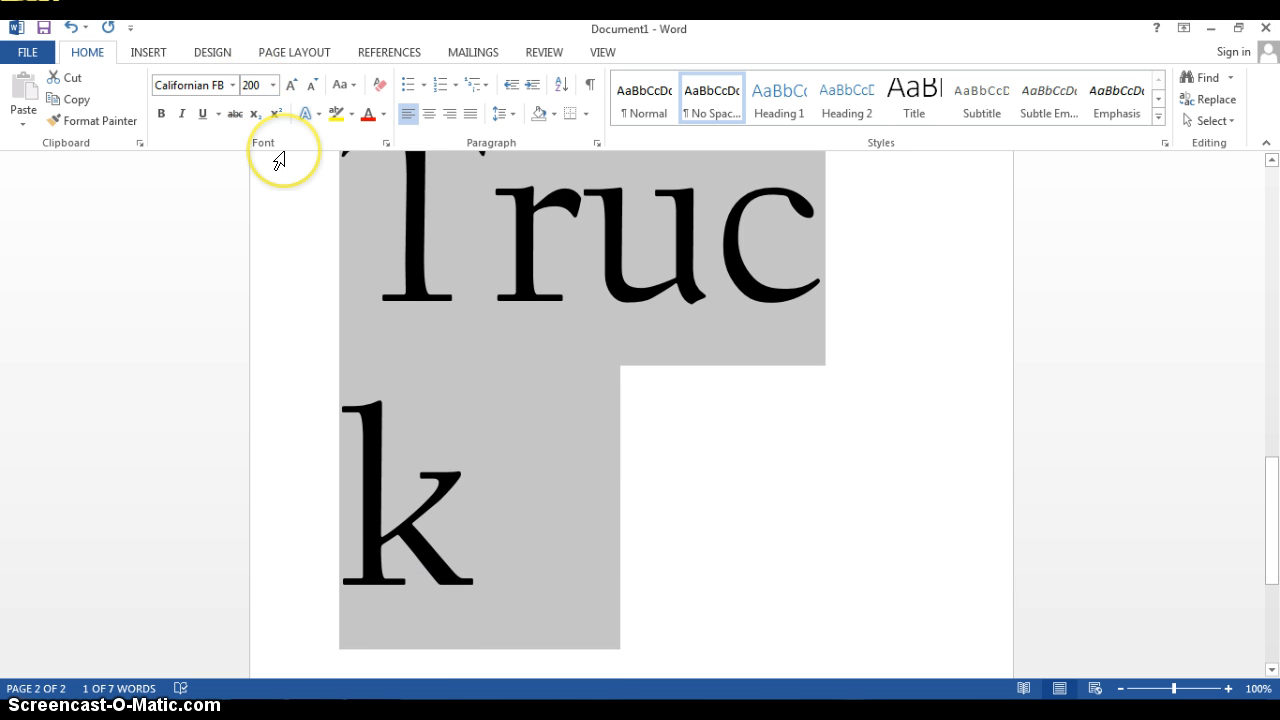
click(270, 86)
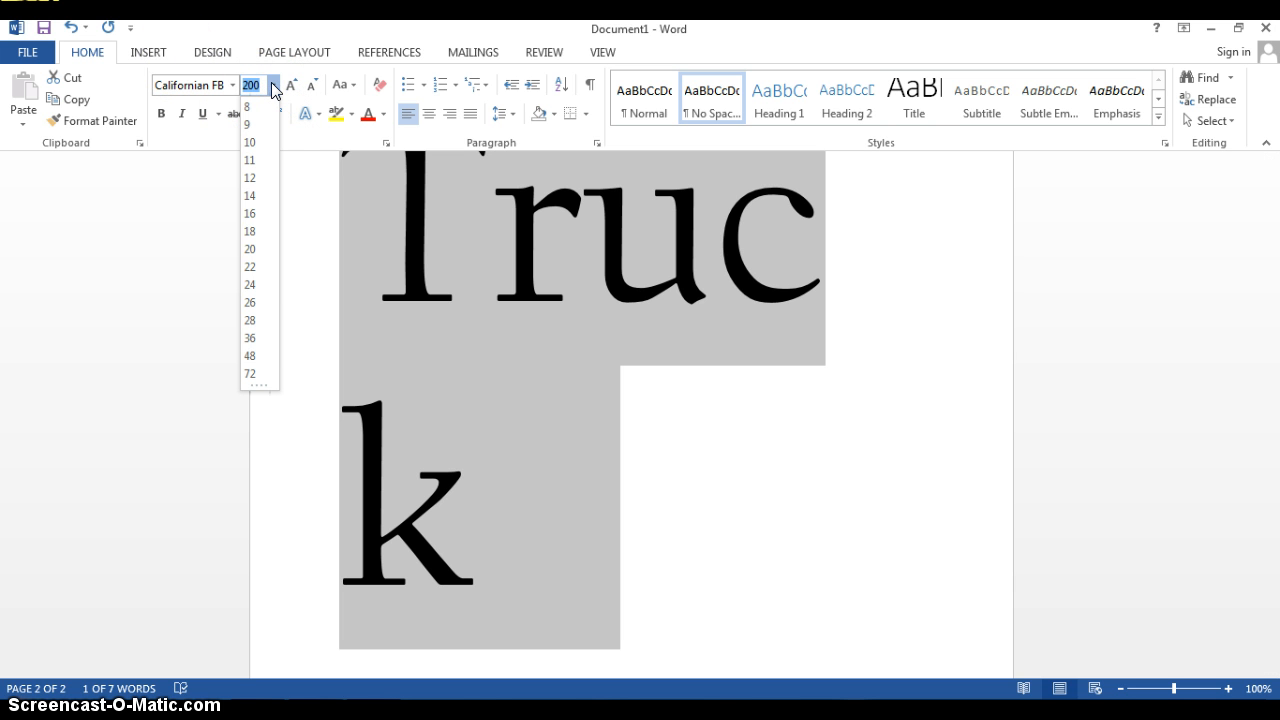
click(260, 373)
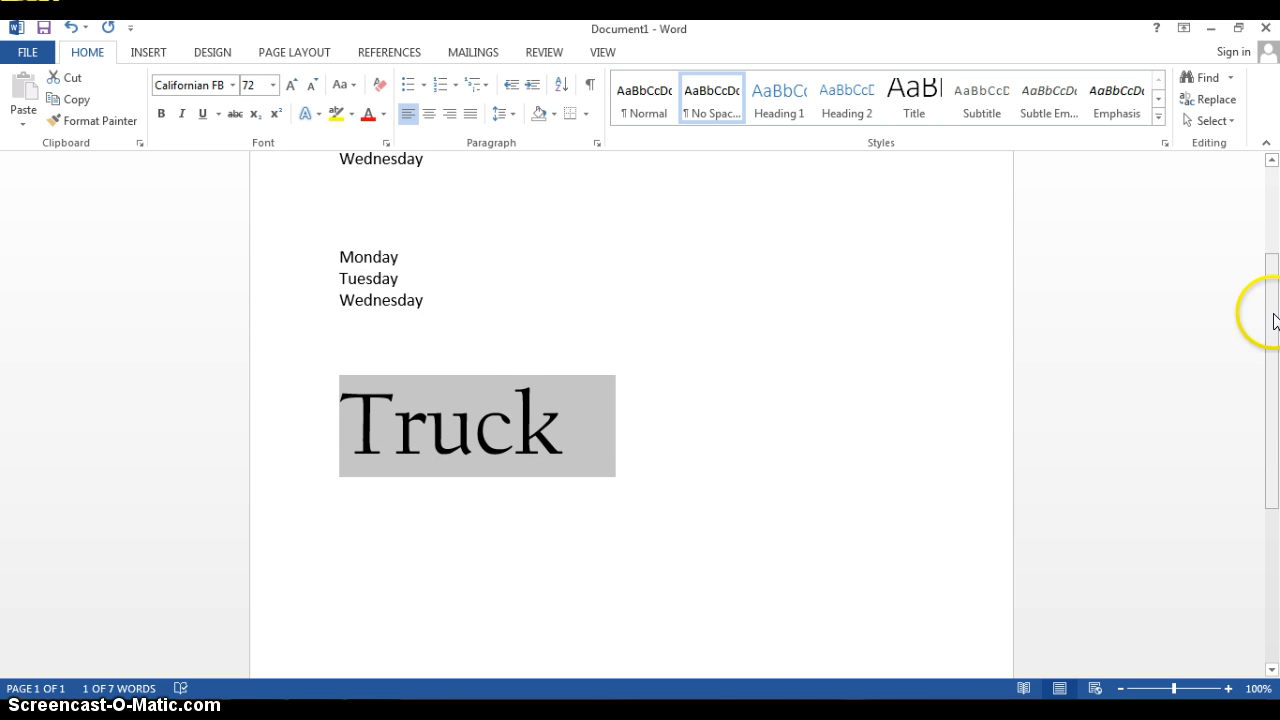
Set the font size of the word Truck to 36 and deselect it
drag(1275, 320, 1275, 415)
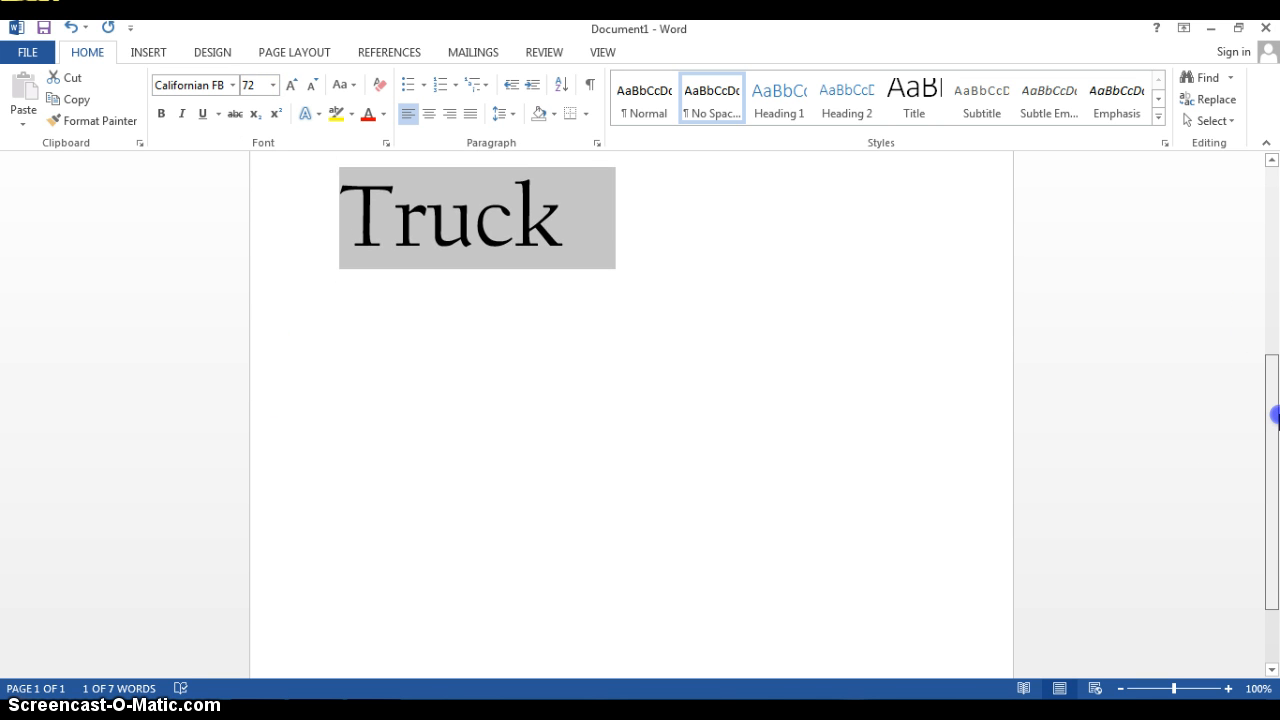
click(272, 85)
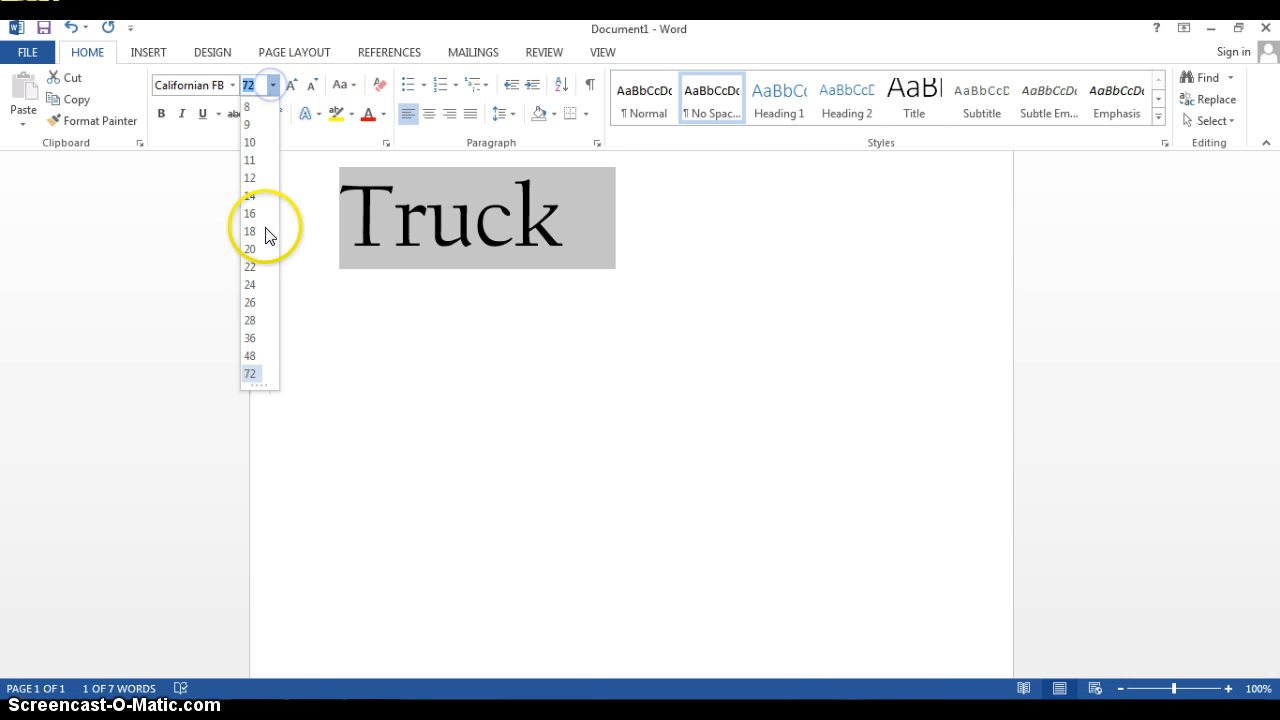
click(256, 338)
click(475, 215)
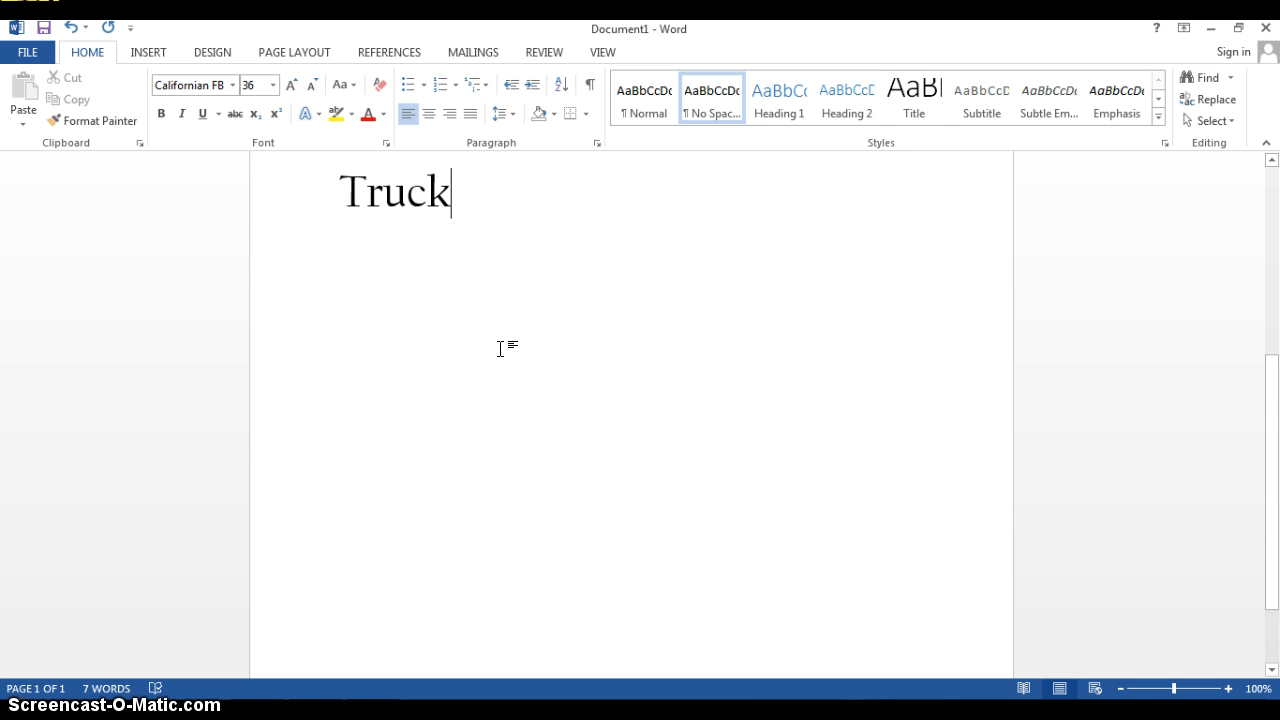
Apply a dashed underline to the word Truck
double_click(400, 193)
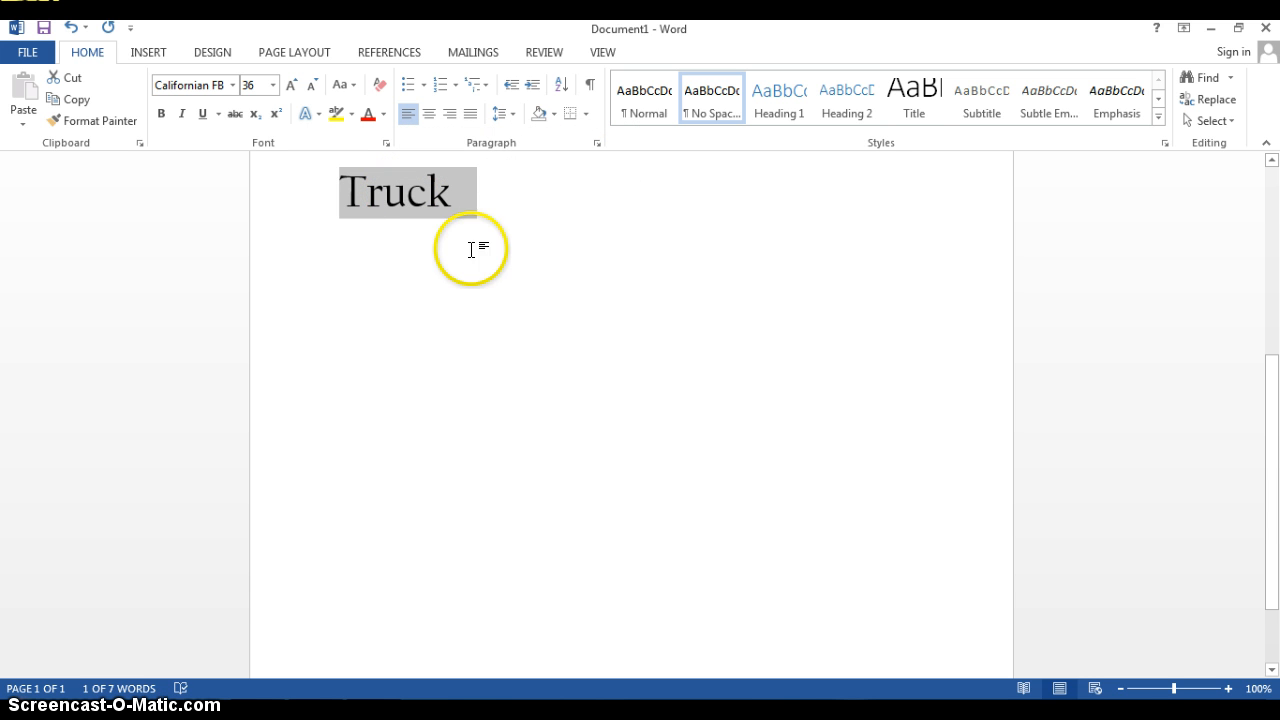
click(218, 114)
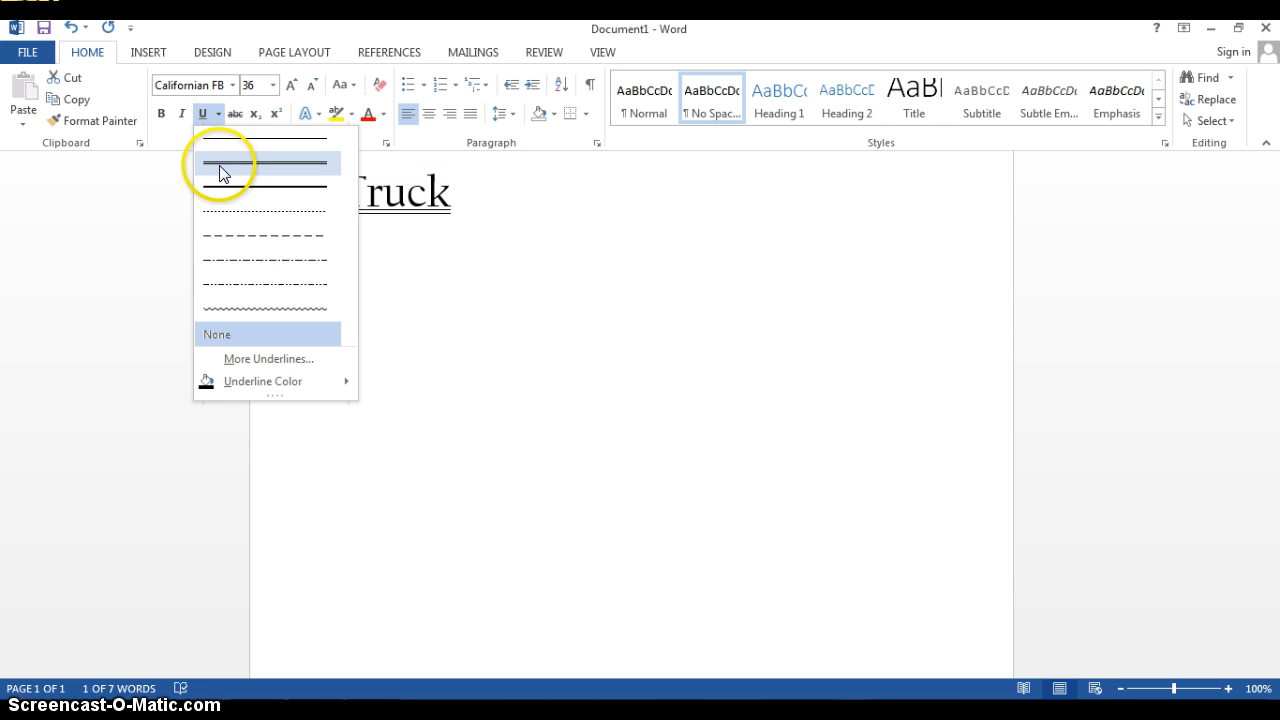
click(236, 240)
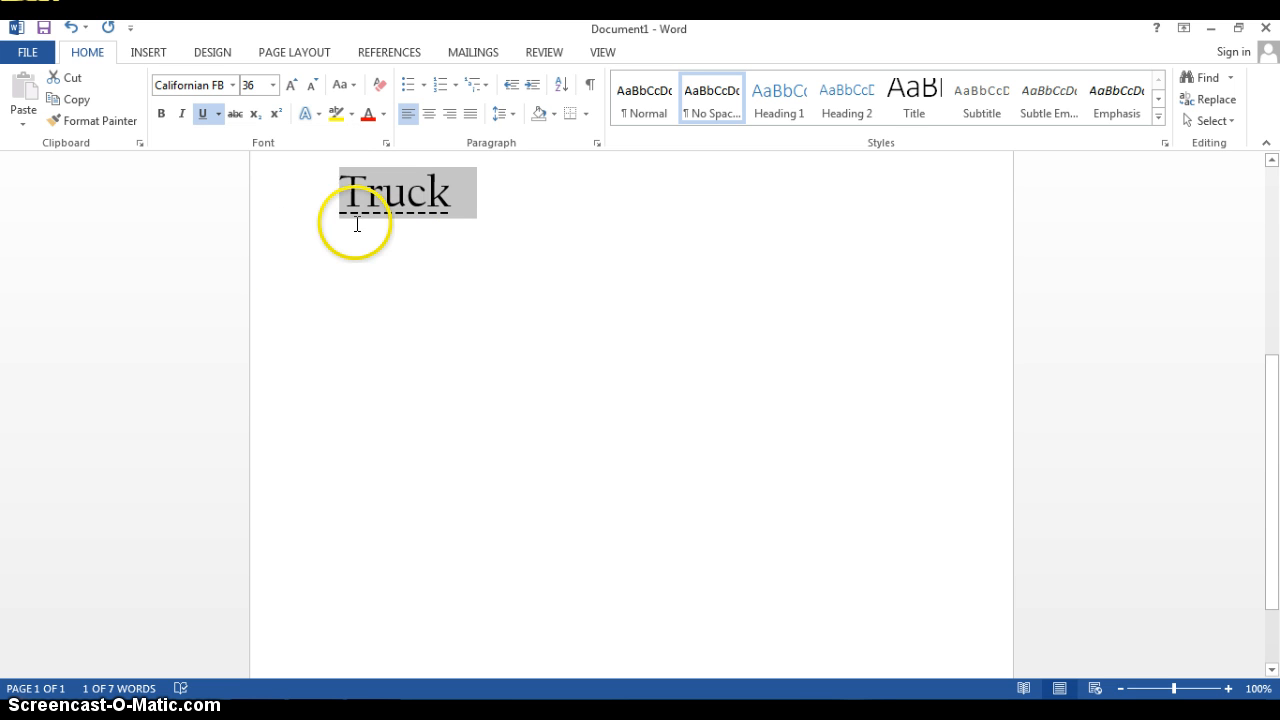
Change the colour of the dashed underline beneath the word Truck to the standard purple and deselect the word
click(220, 114)
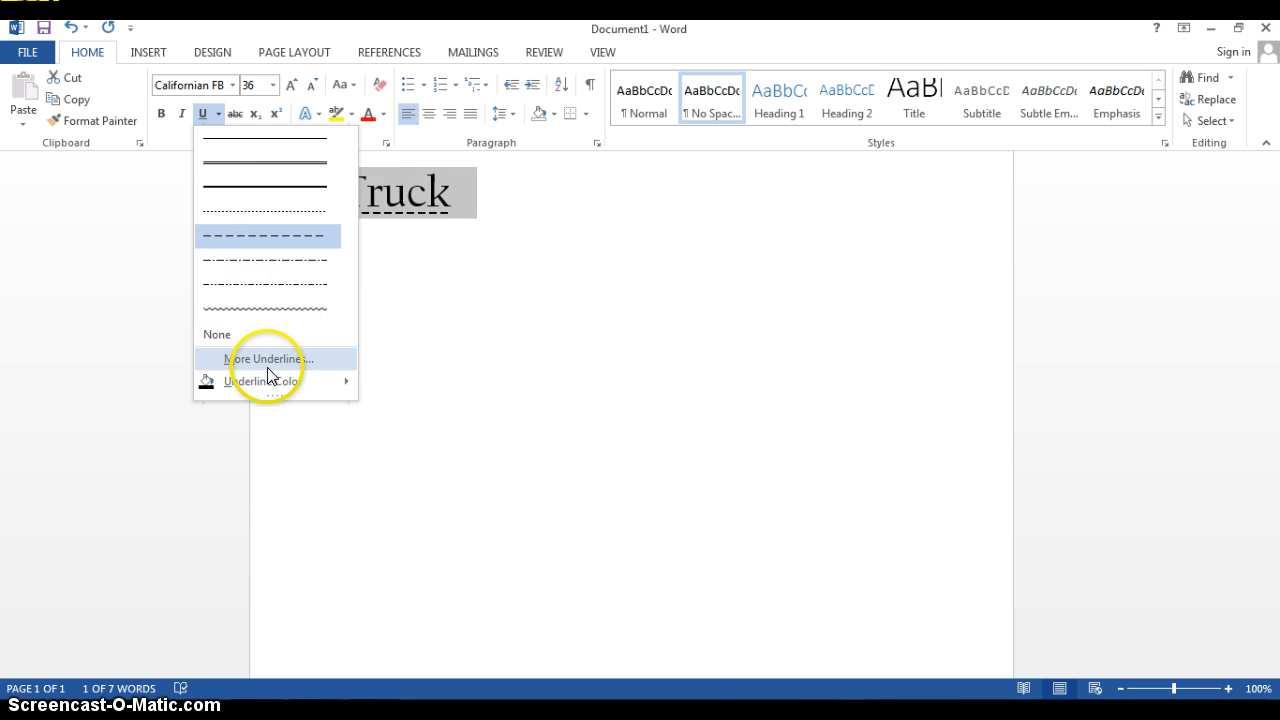
mouse_move(279, 380)
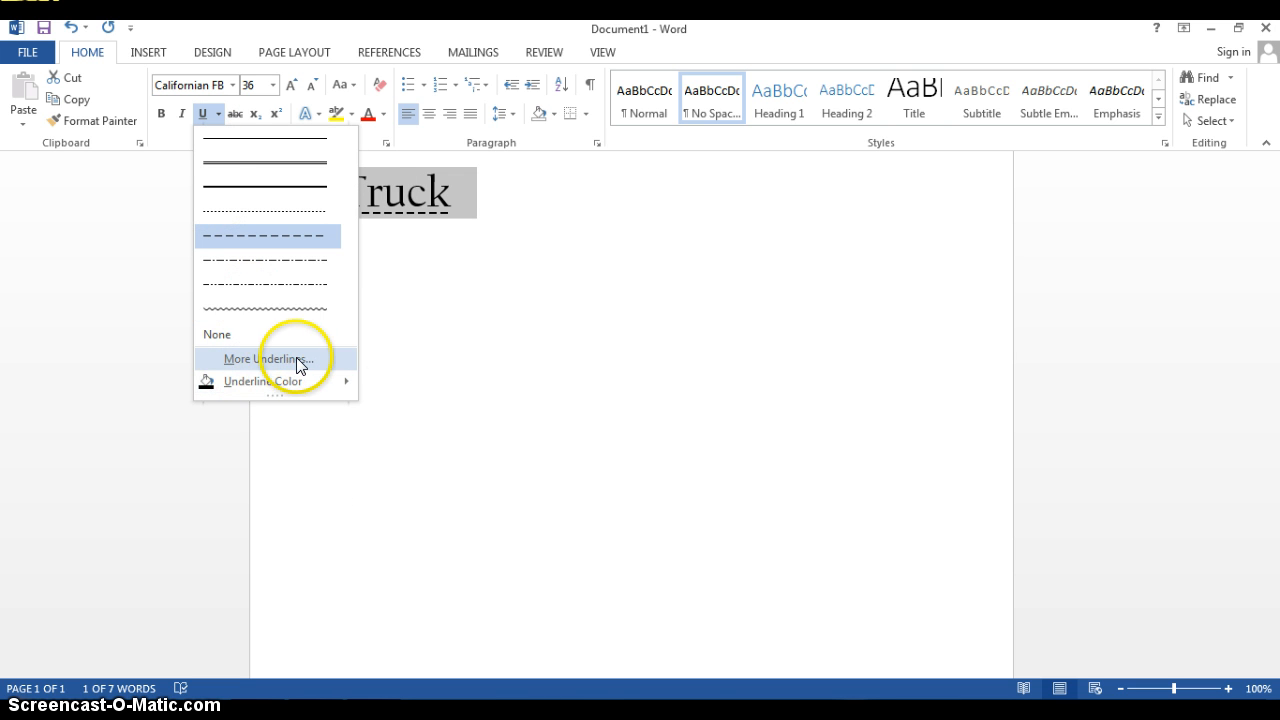
mouse_move(240, 384)
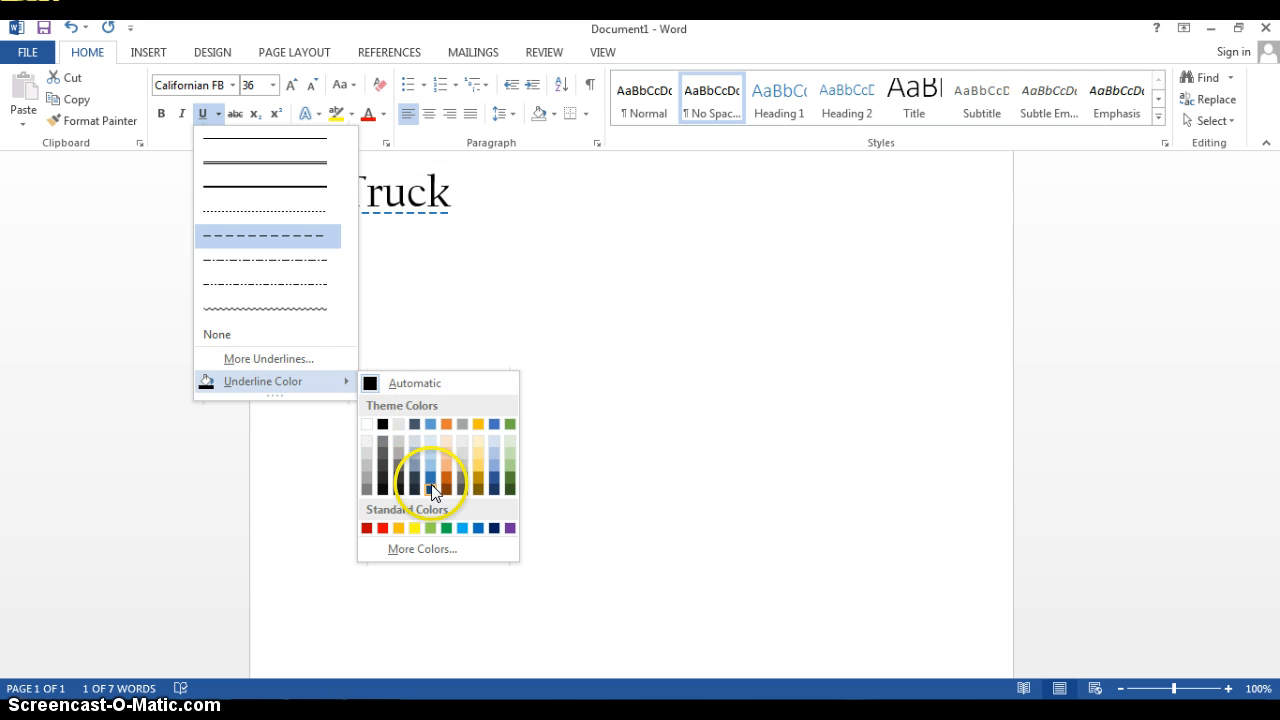
click(510, 528)
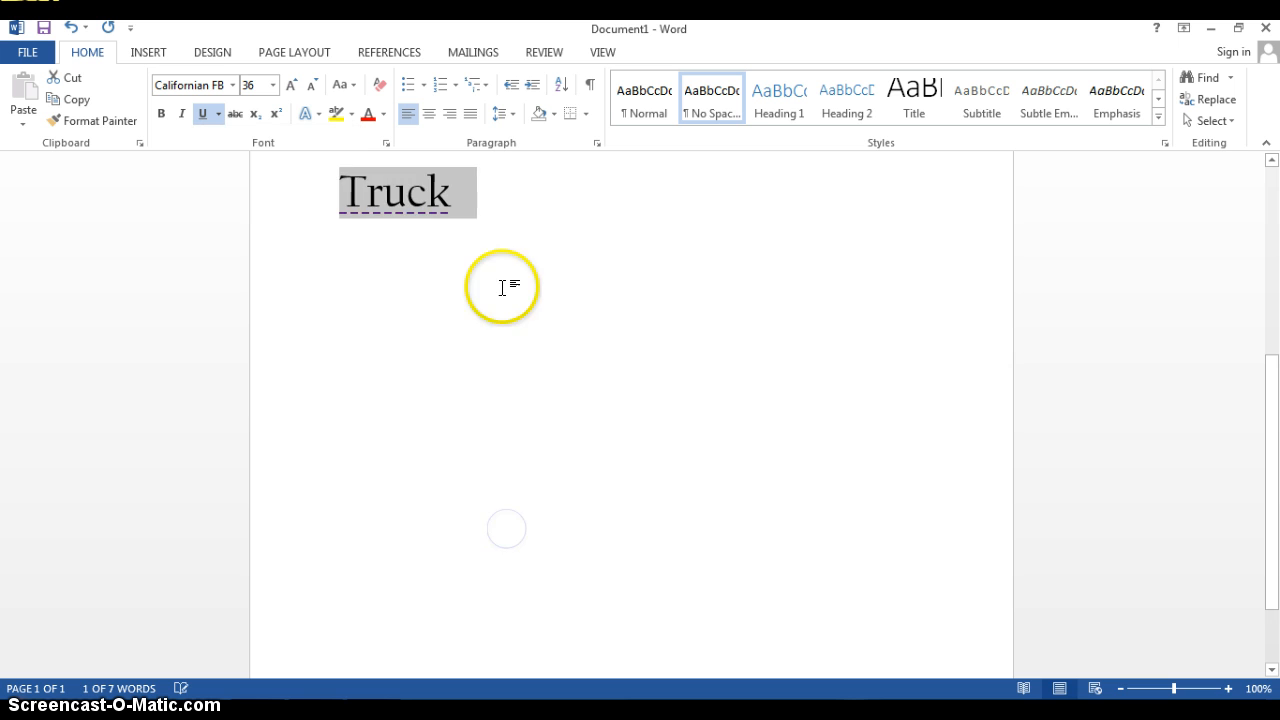
click(468, 200)
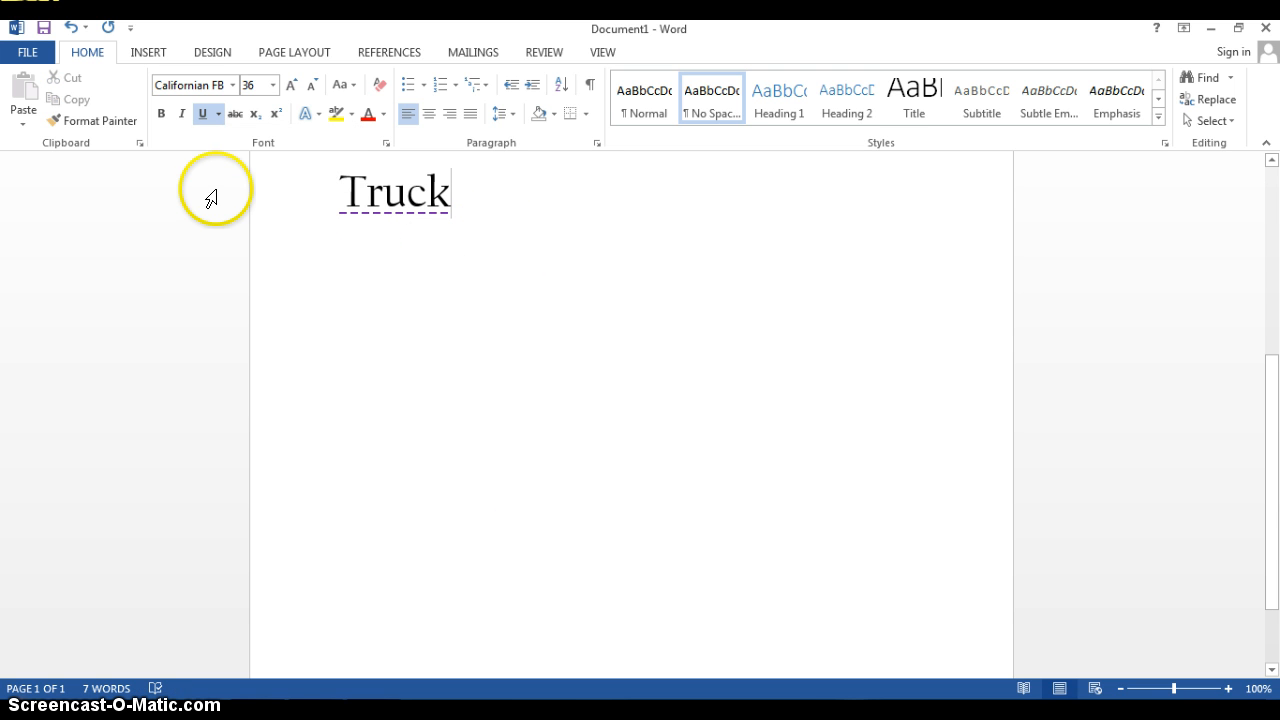
click(218, 117)
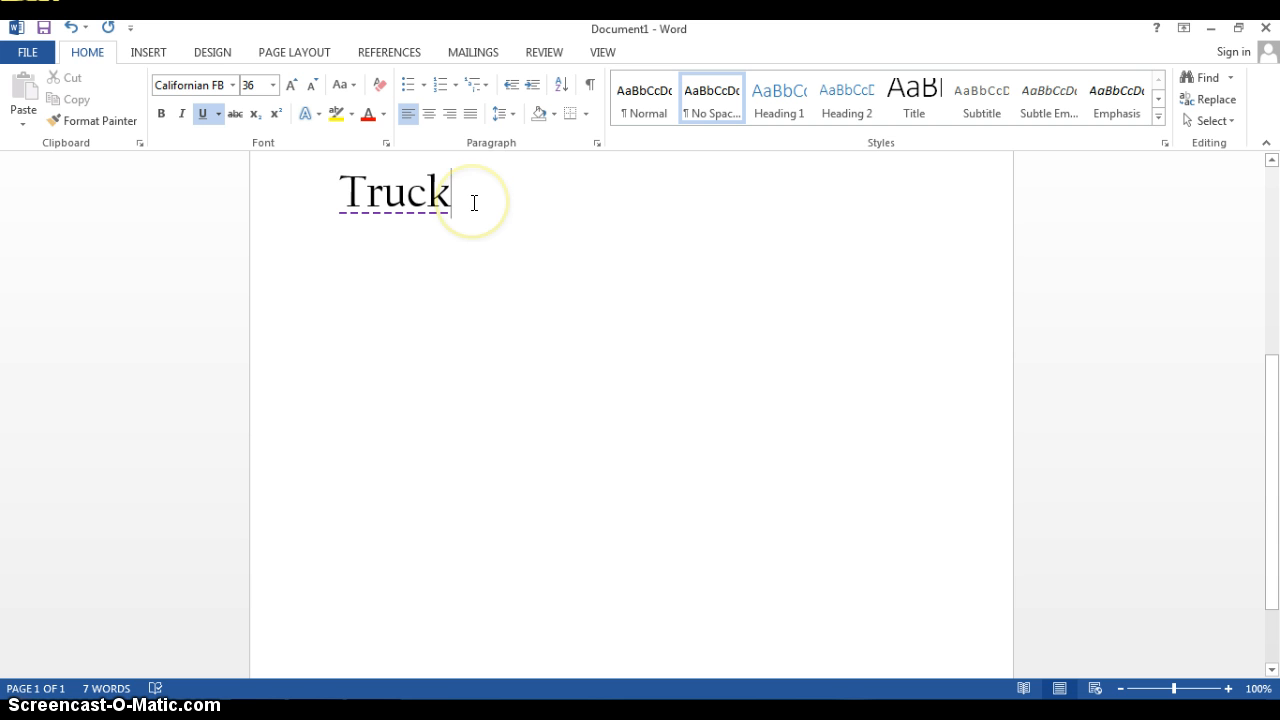
click(500, 194)
key(Return)
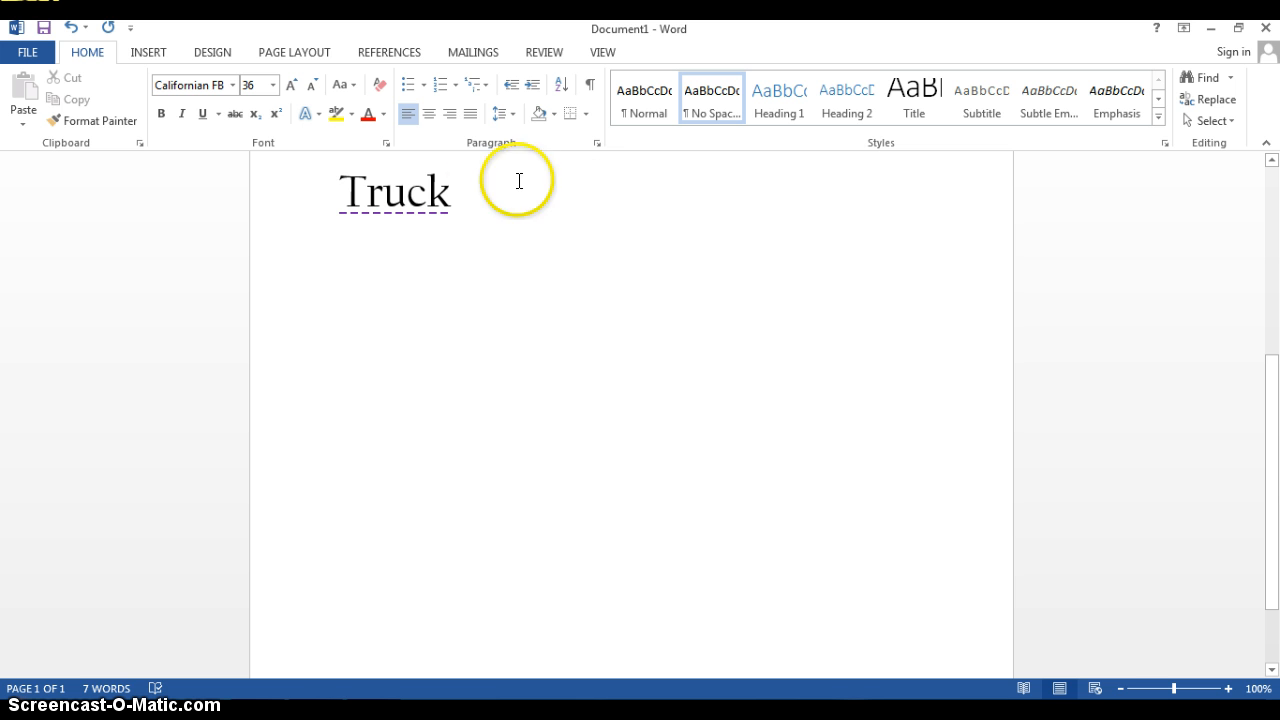
Set the font colour of the word Truck to the standard blue
double_click(382, 195)
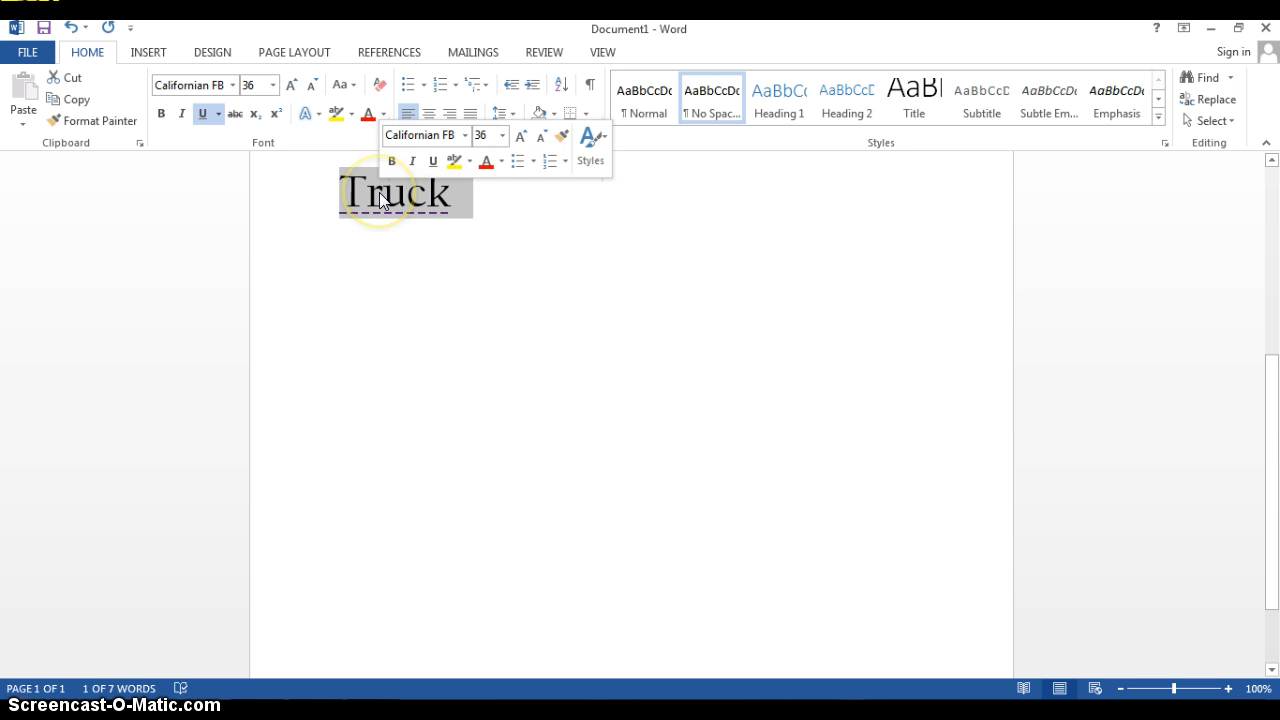
click(383, 115)
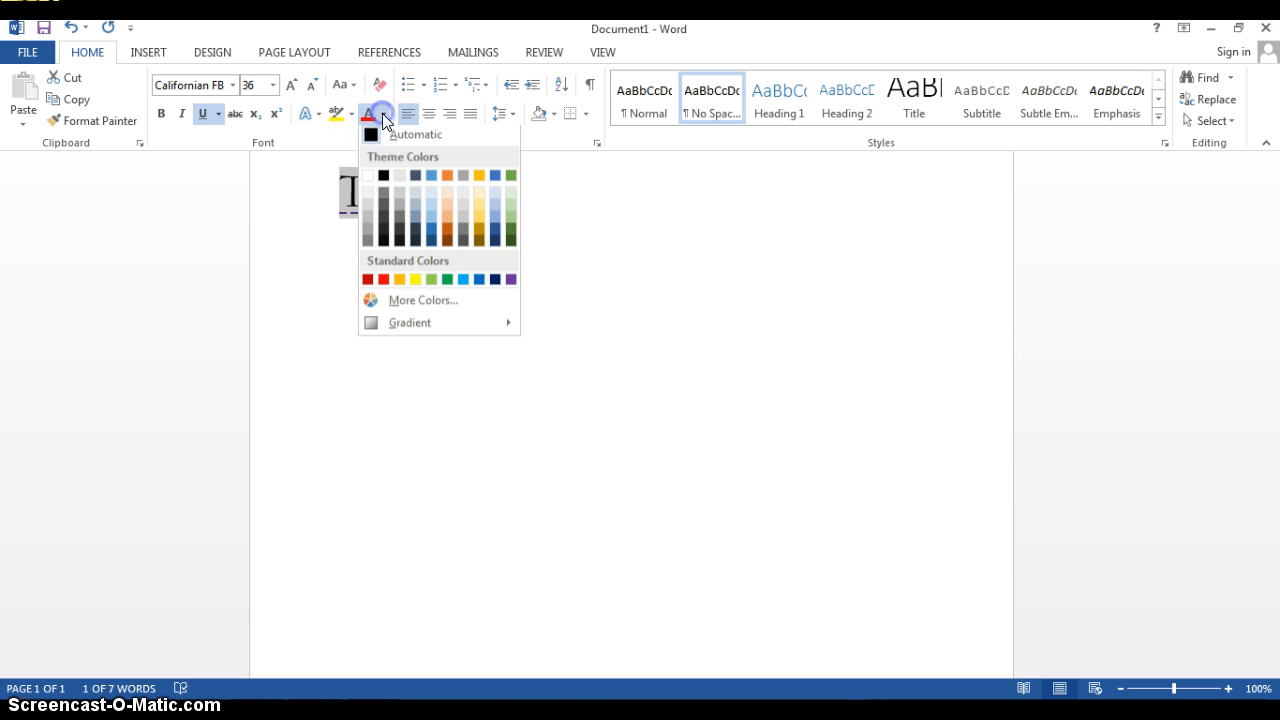
click(478, 283)
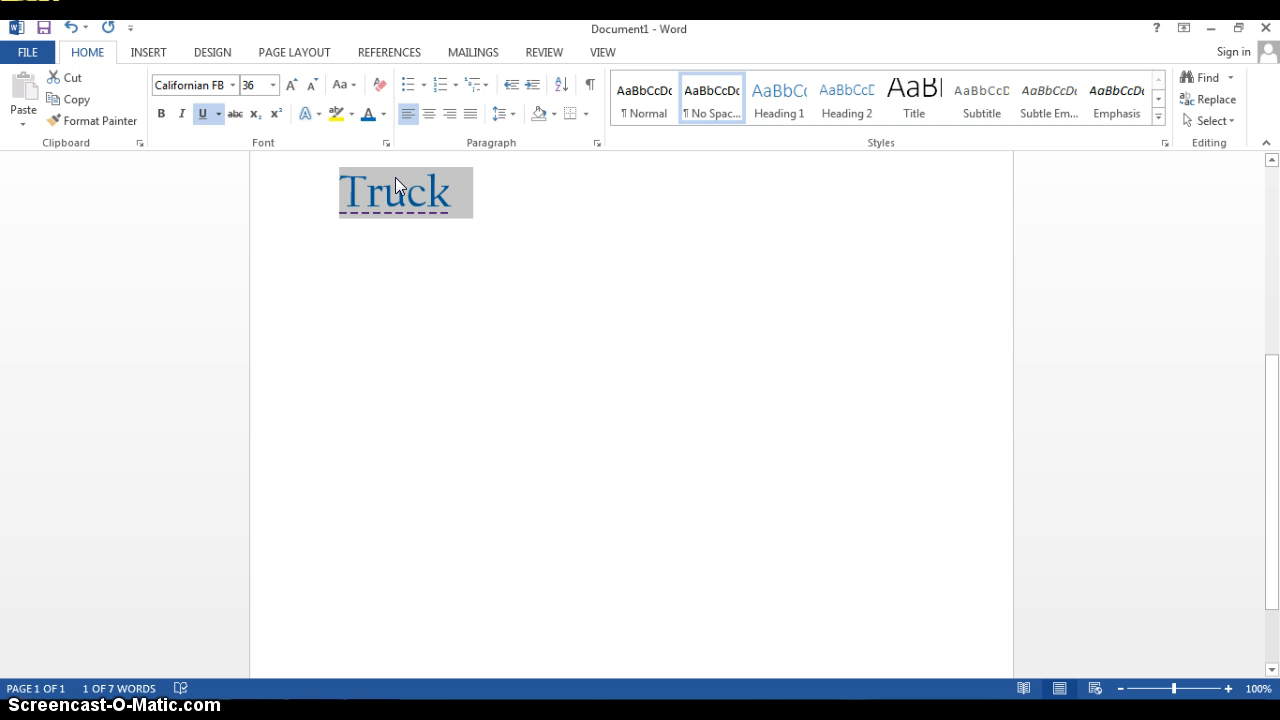
Convert the word Truck to uppercase and deselect it
drag(395, 177, 454, 201)
click(354, 88)
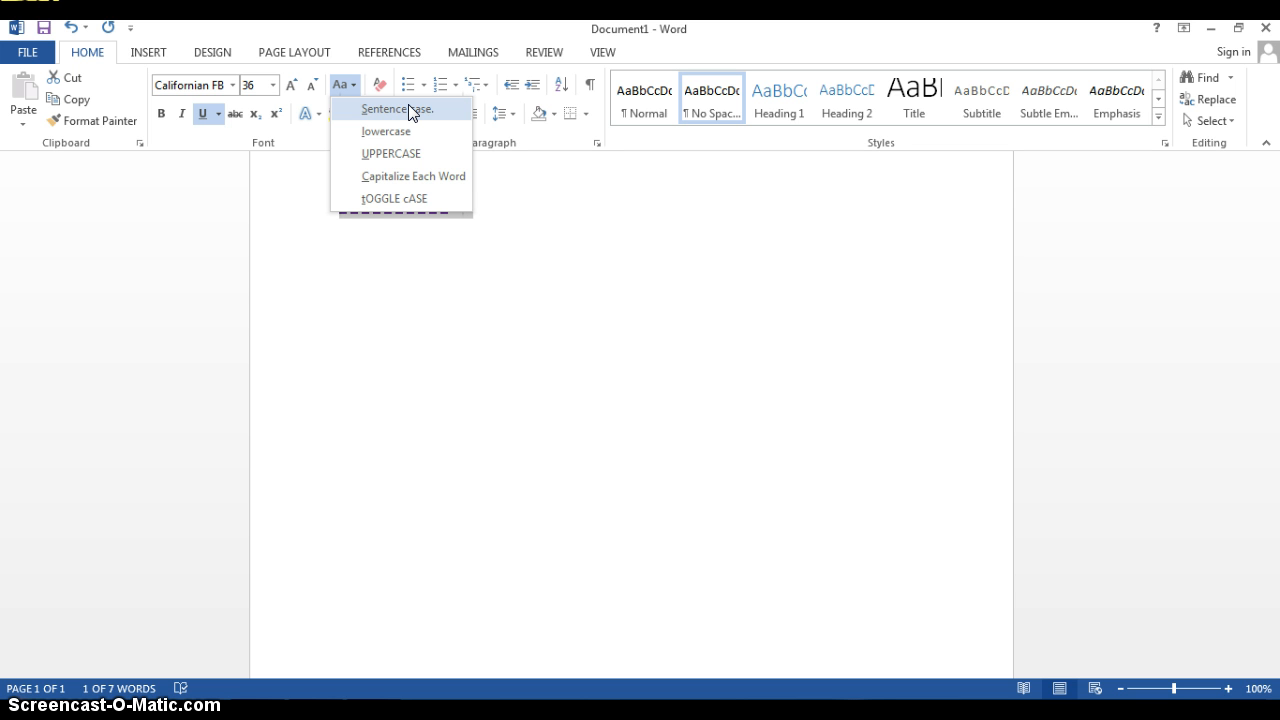
click(405, 133)
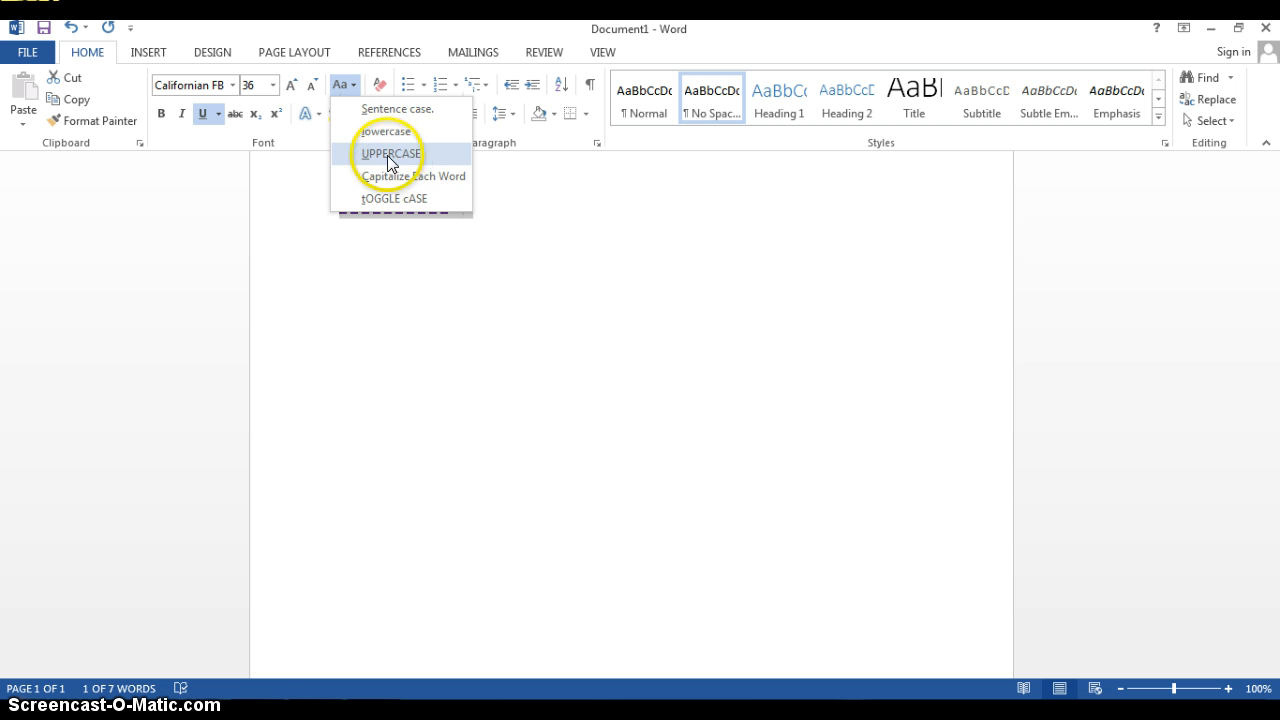
click(393, 155)
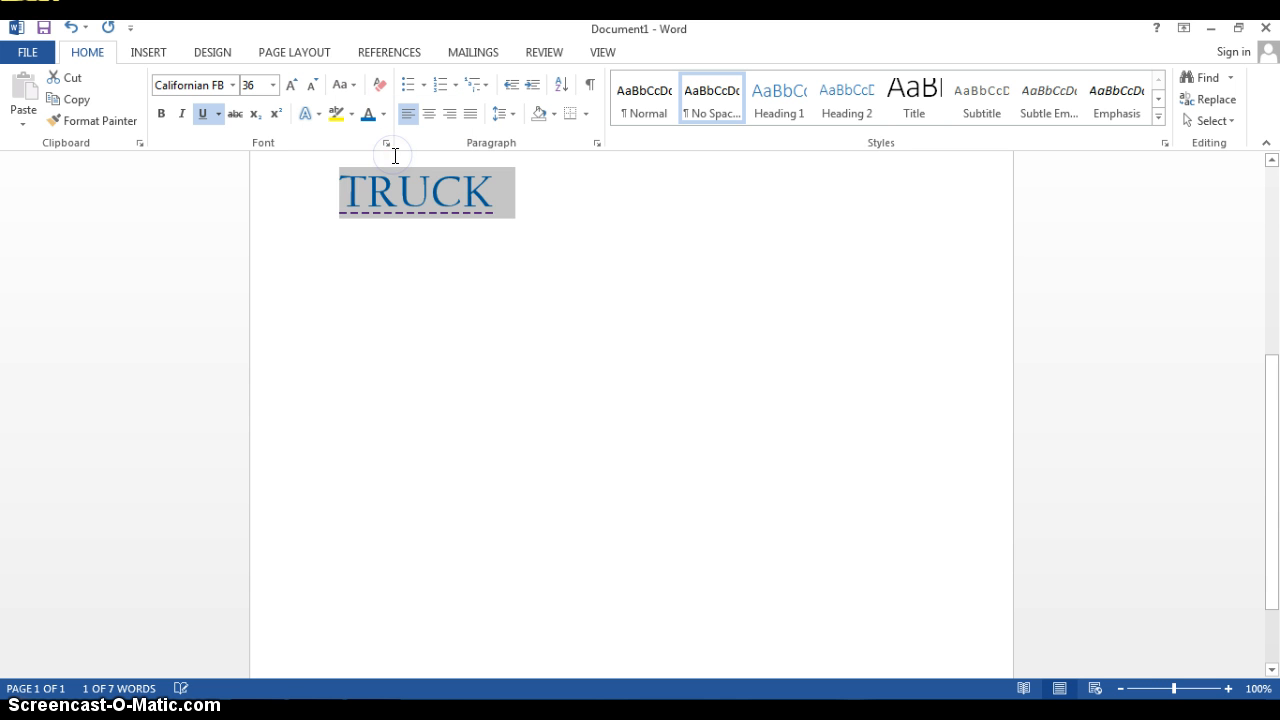
click(557, 214)
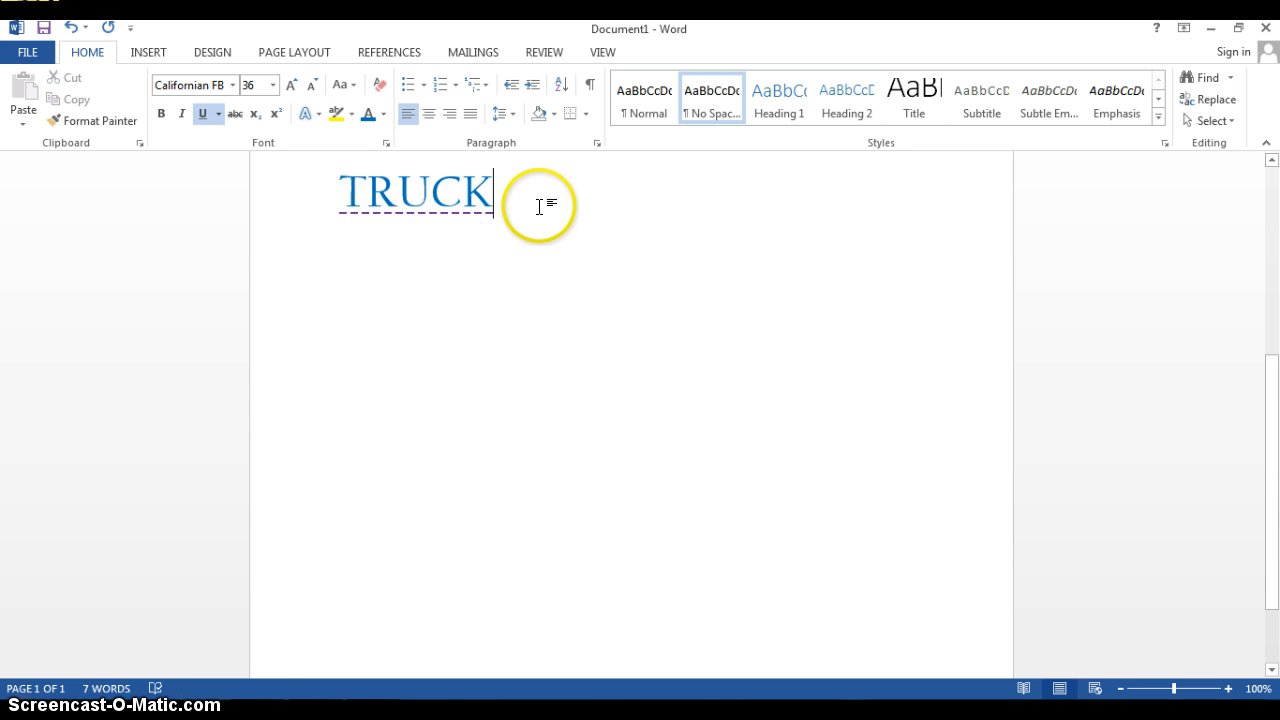
Convert the word TRUCK to lowercase
click(432, 192)
double_click(432, 191)
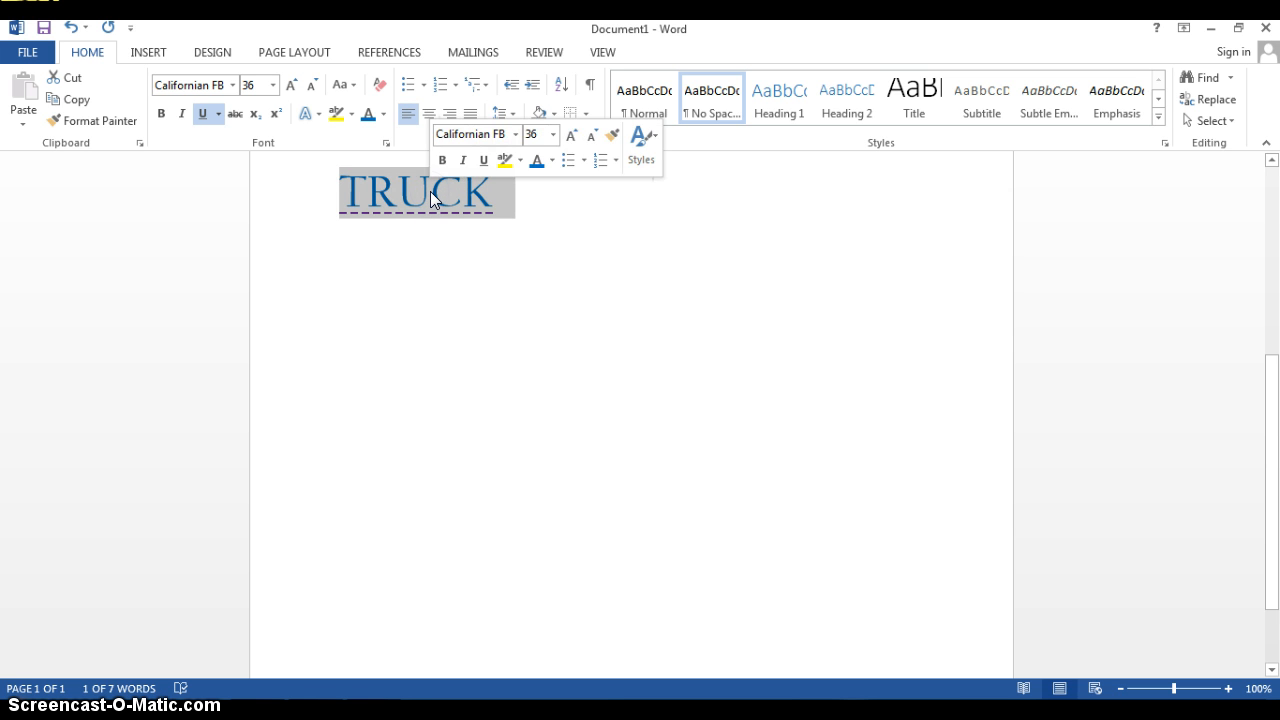
click(344, 87)
click(362, 136)
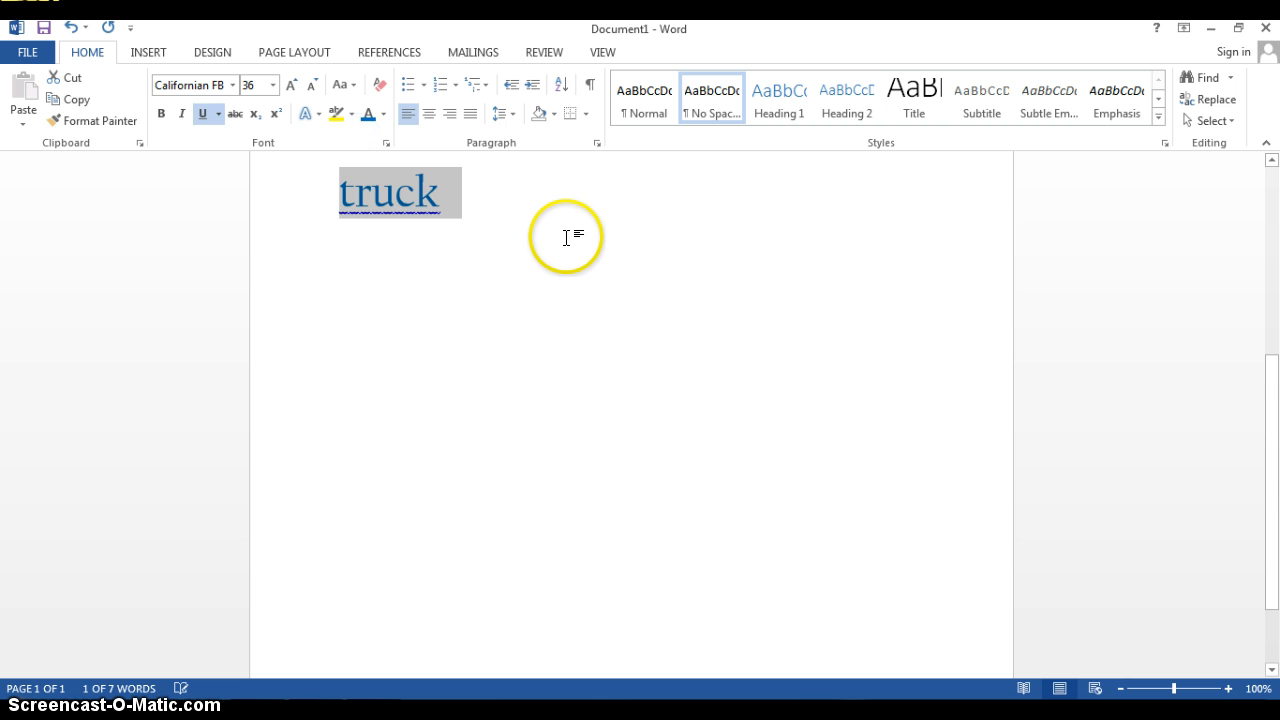
Apply sentence case to the word truck and deselect it
click(348, 82)
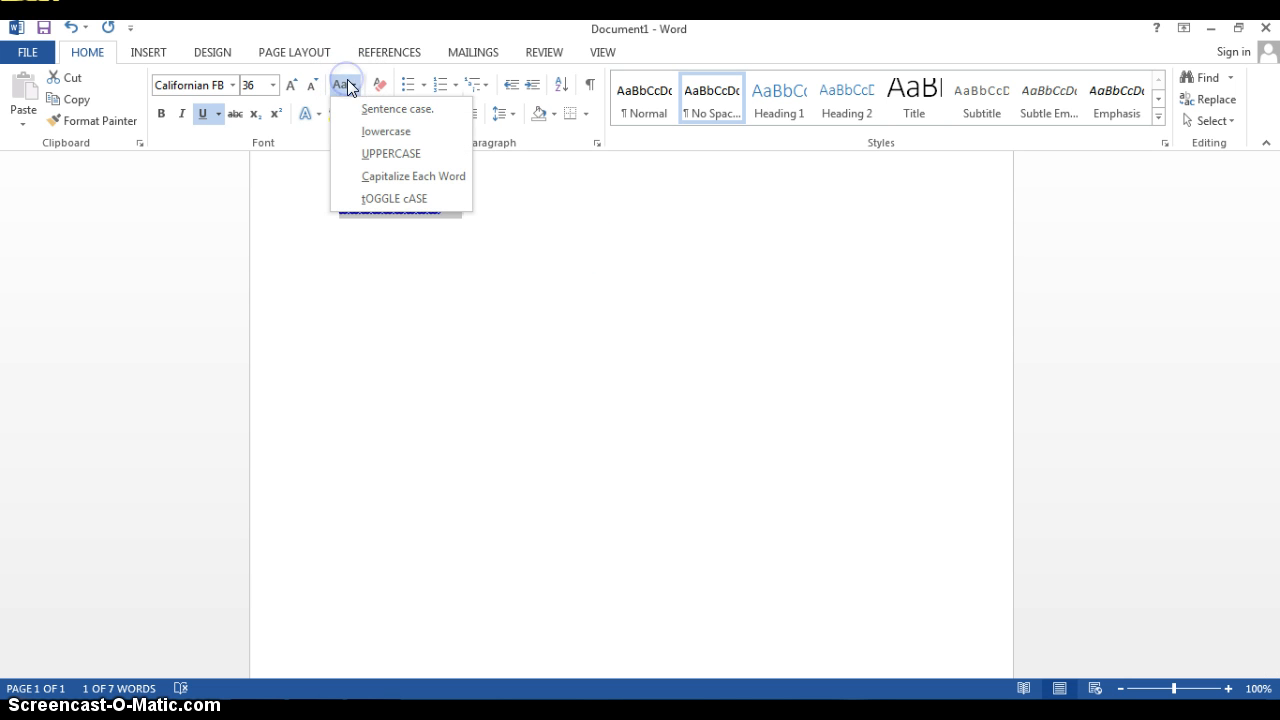
click(370, 111)
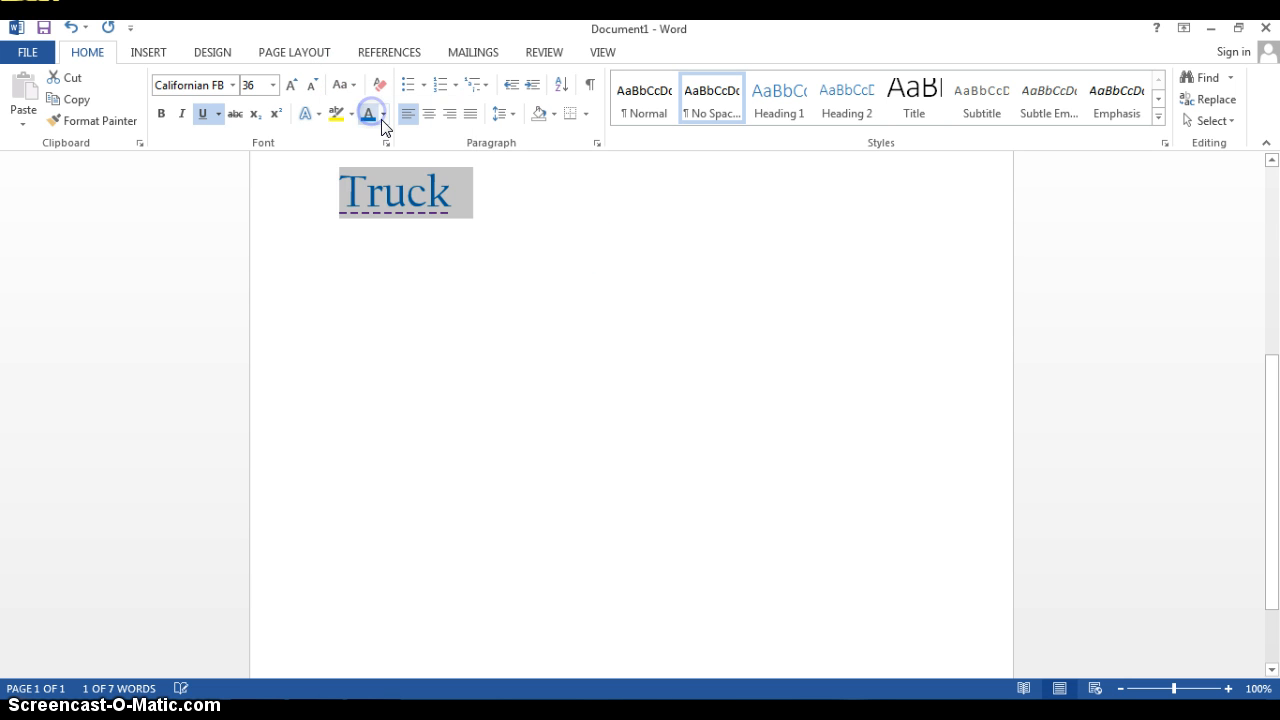
click(537, 218)
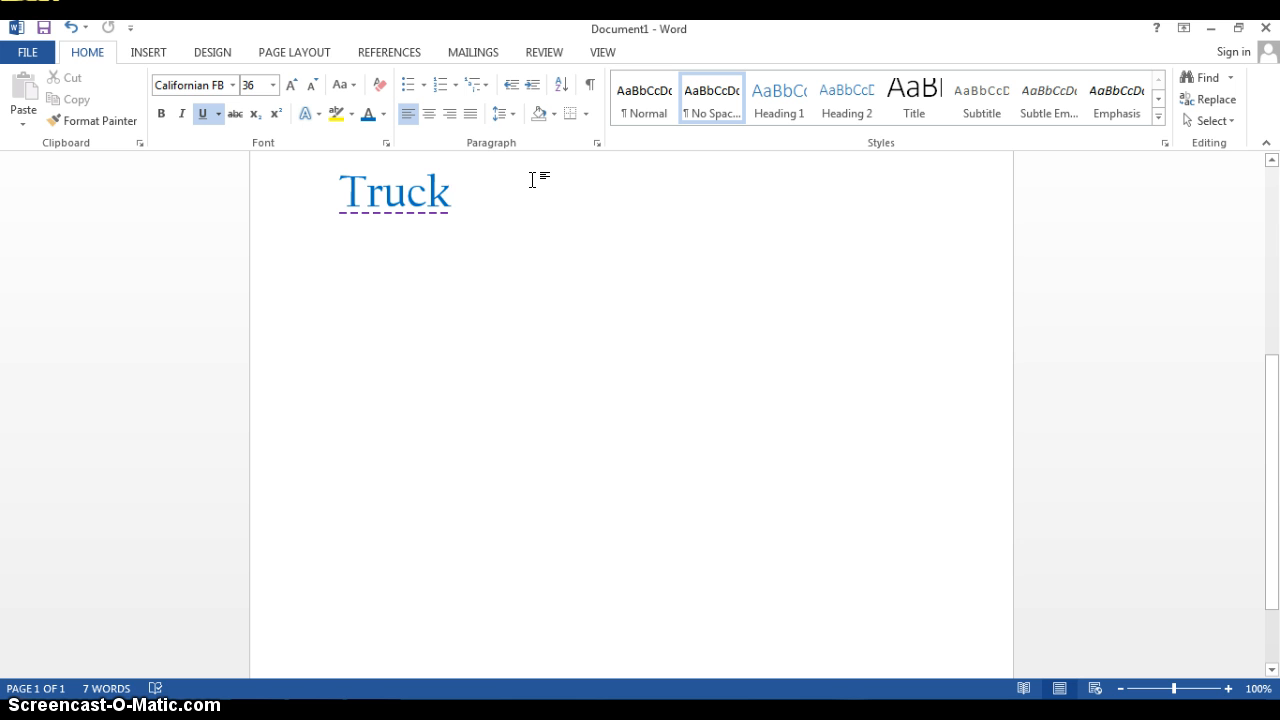
Enter the word Pizza below Truck, leaving one blank line between the two words
double_click(403, 271)
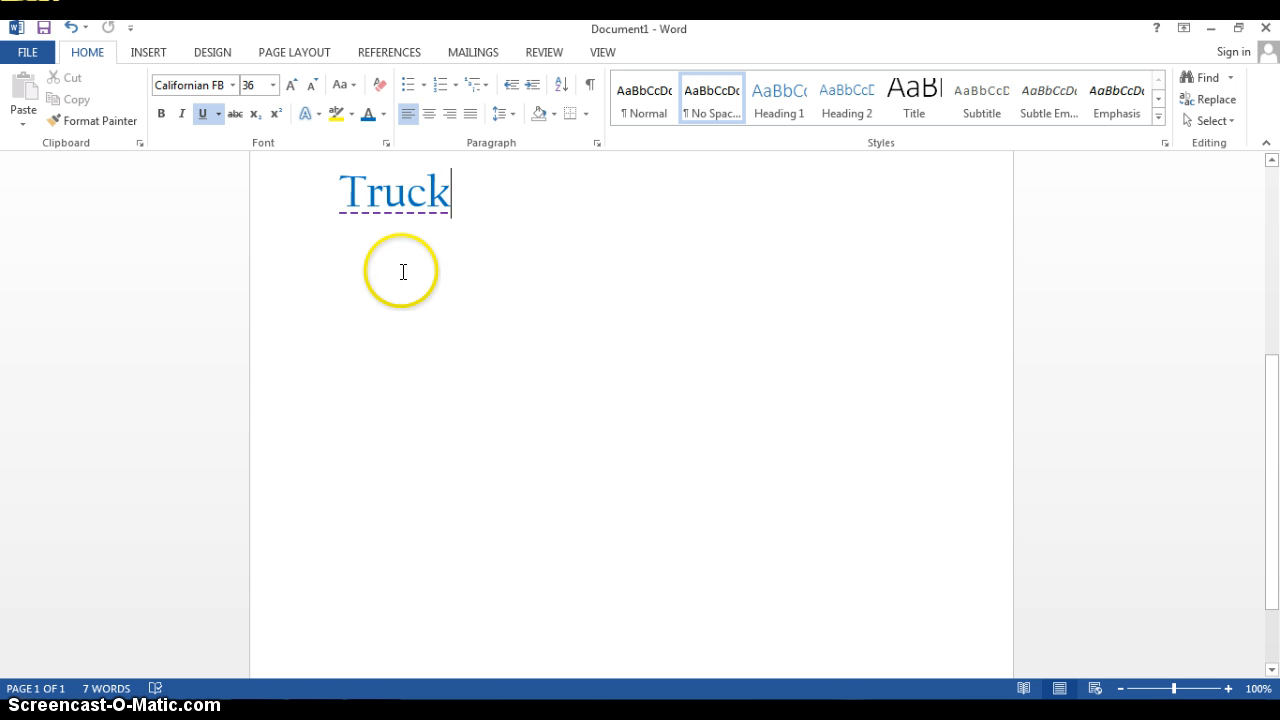
click(343, 459)
click(396, 312)
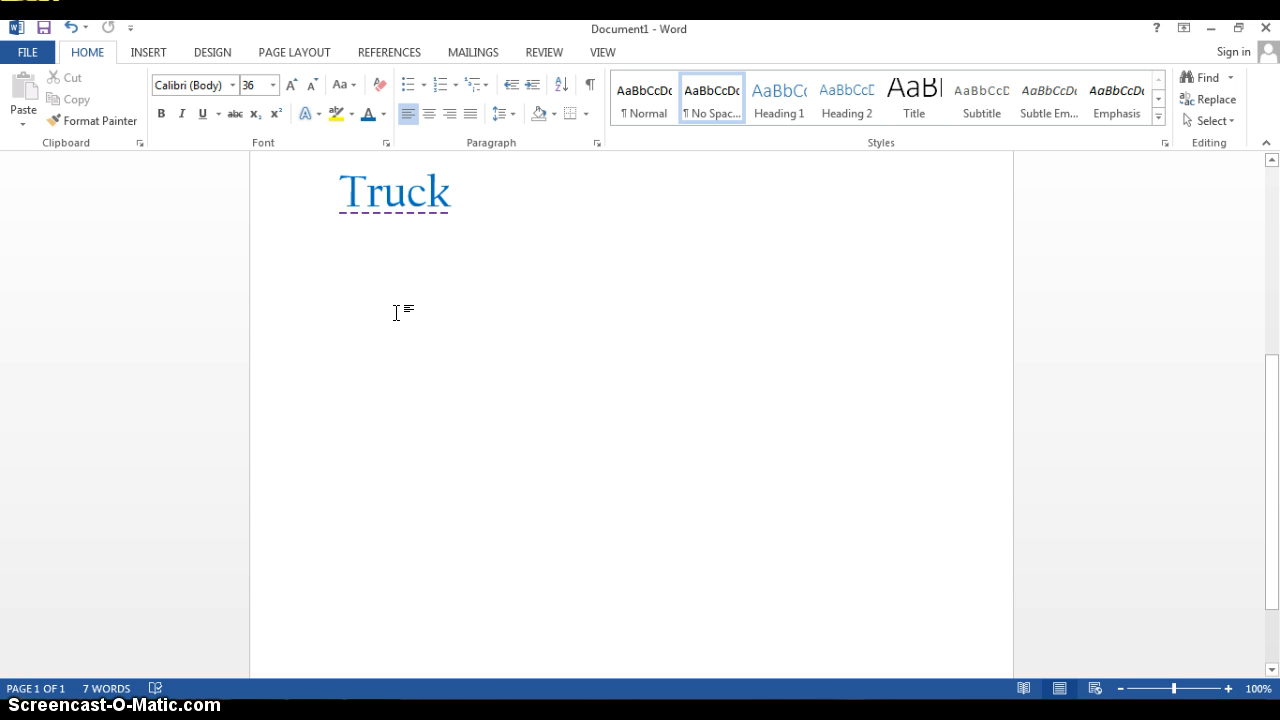
text(Pixx)
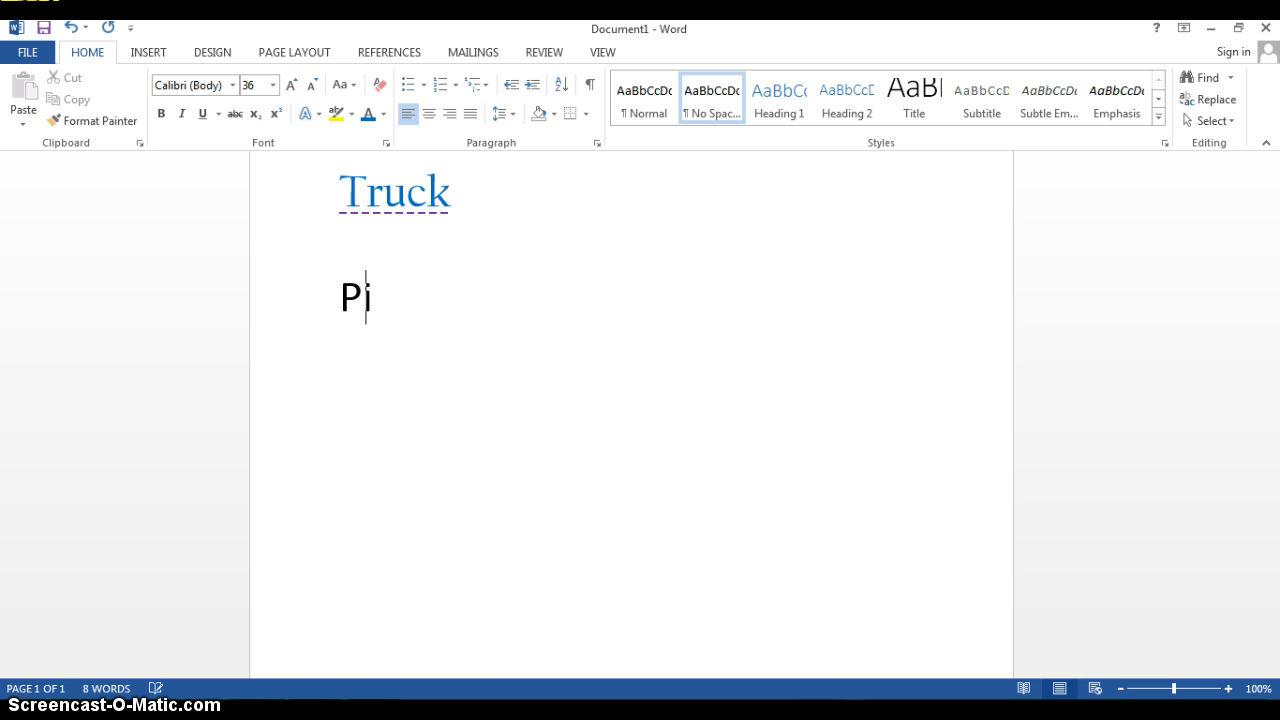
key(BackSpace)
key(BackSpace)
text(zzA)
key(BackSpace)
text(a)
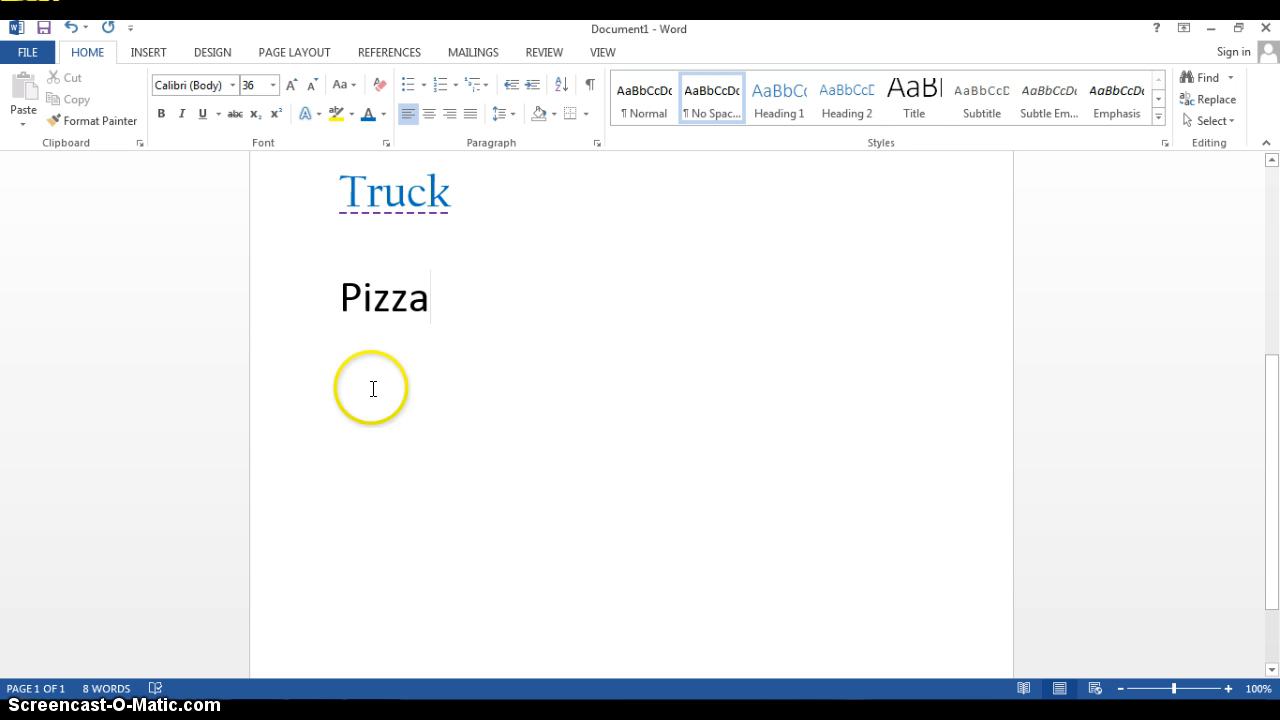
Make the word Pizza bold and italic, and deselect it
click(385, 298)
double_click(385, 298)
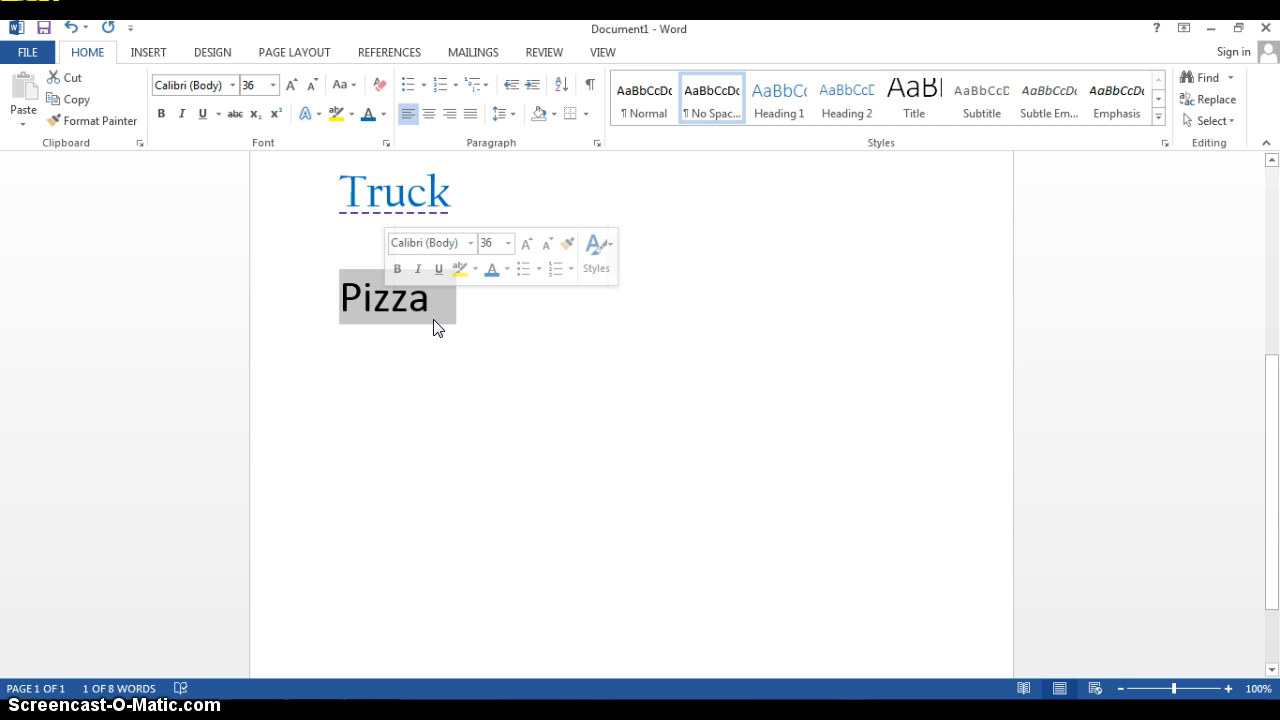
click(162, 115)
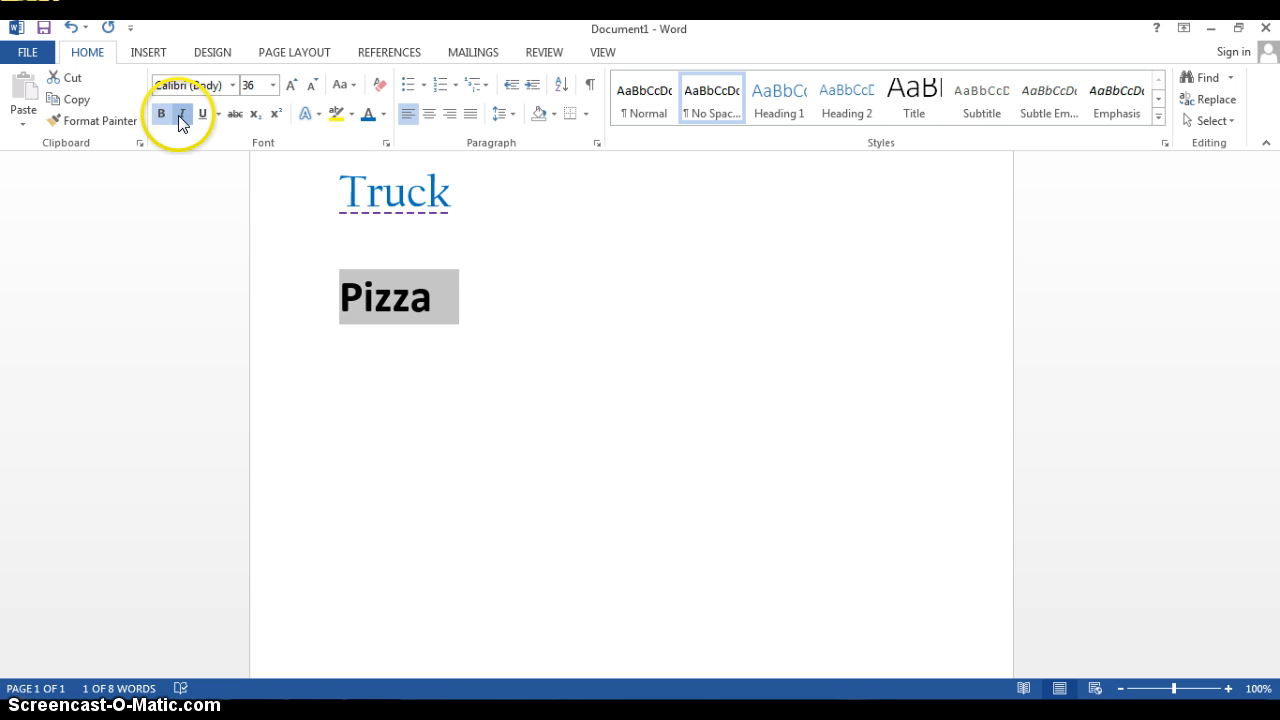
click(181, 116)
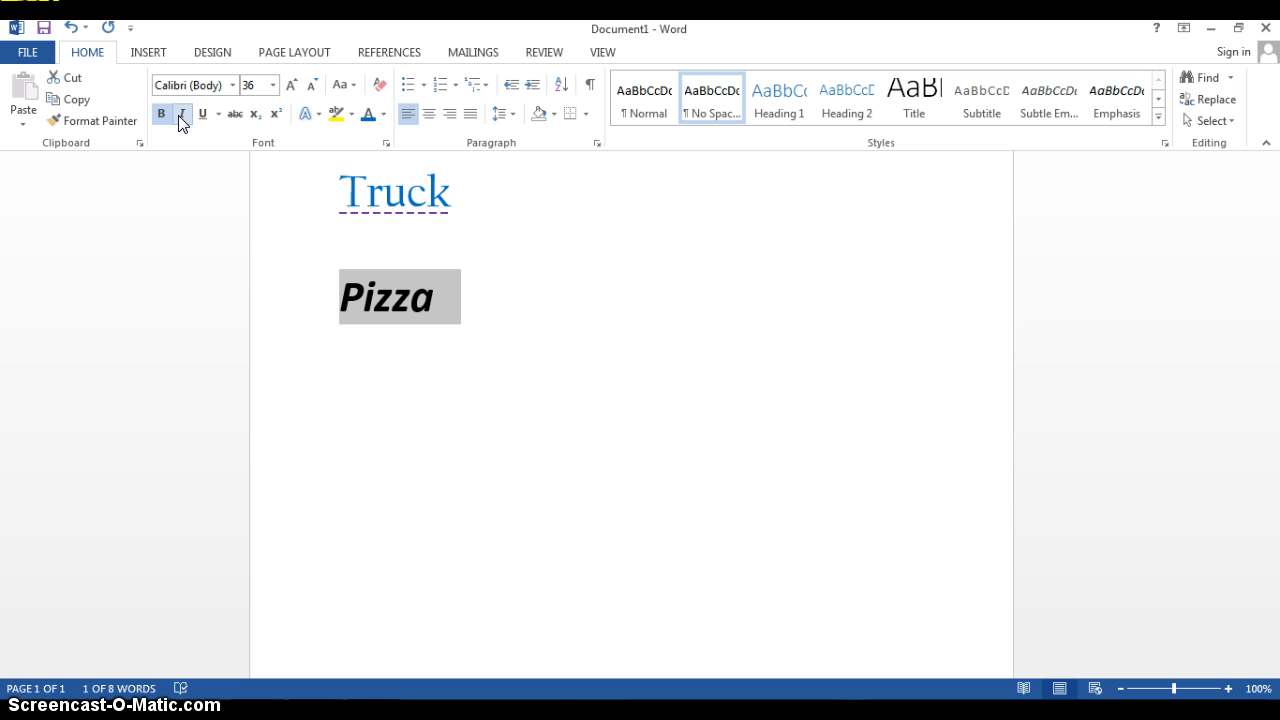
click(460, 294)
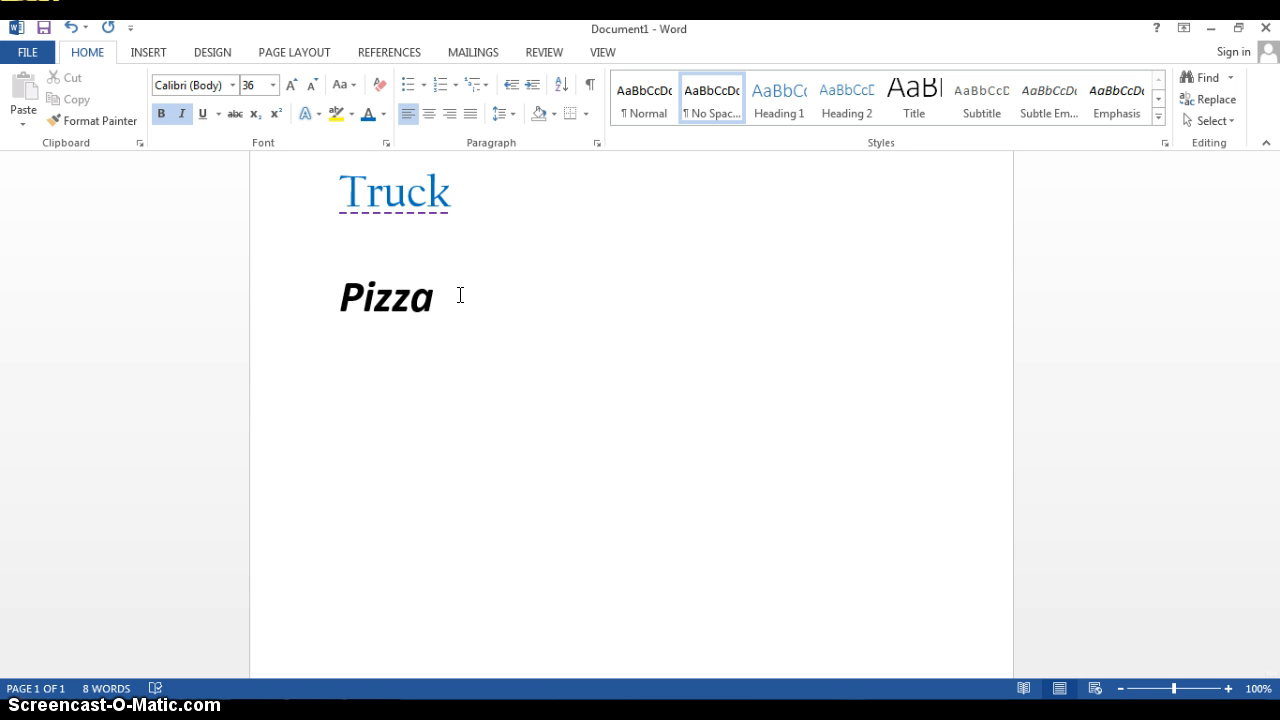
Practise selecting the whole word Pizza twice, deselecting it each time
double_click(360, 303)
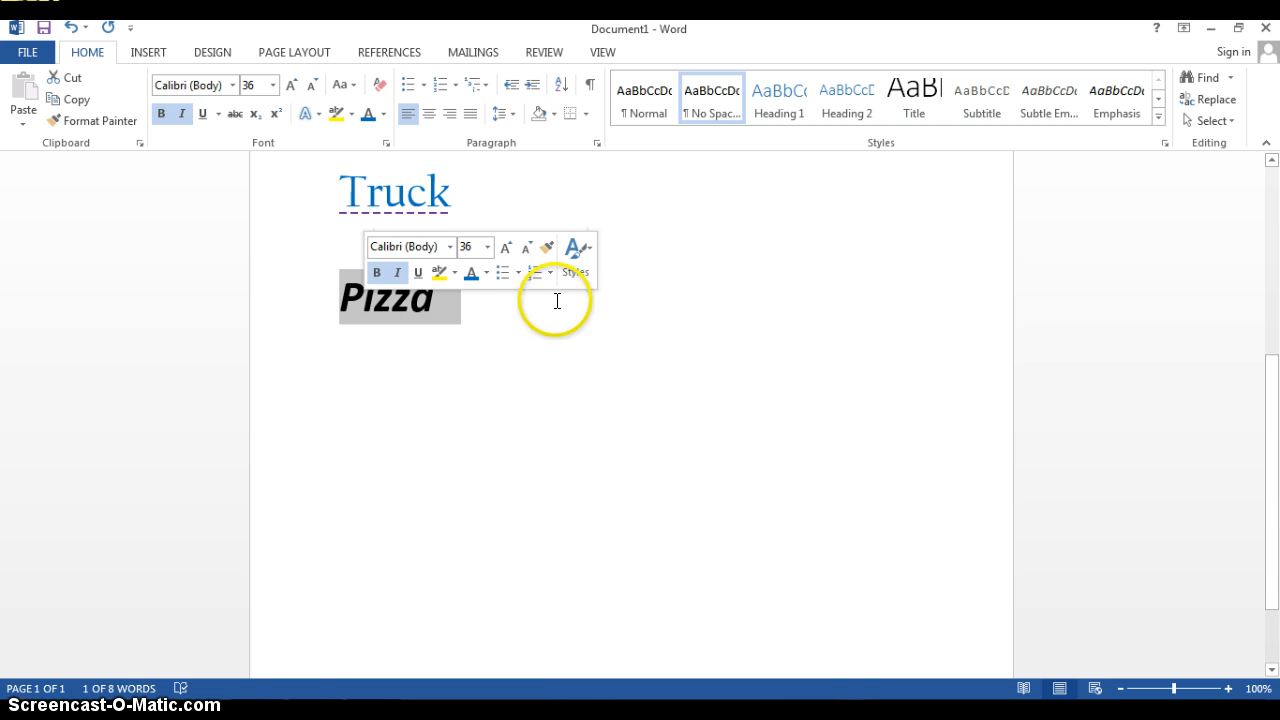
click(523, 303)
drag(450, 305, 314, 300)
click(466, 300)
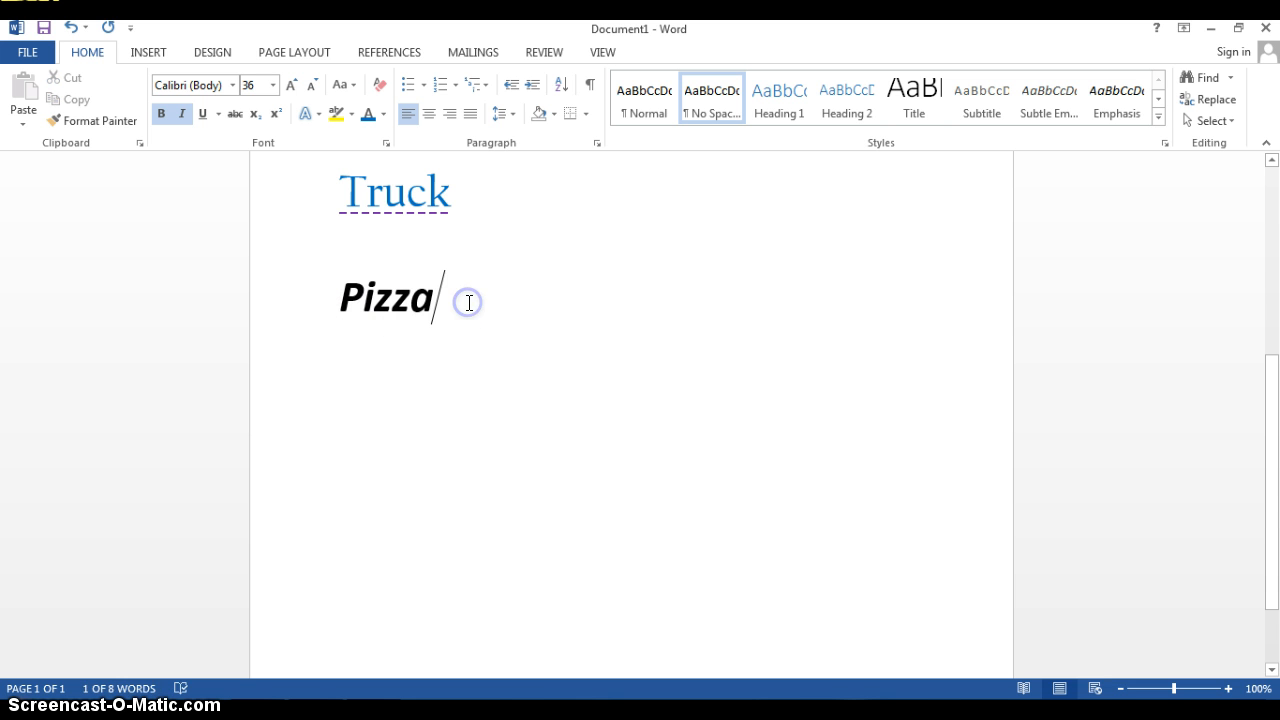
Highlight the word Pizza in pink
double_click(411, 314)
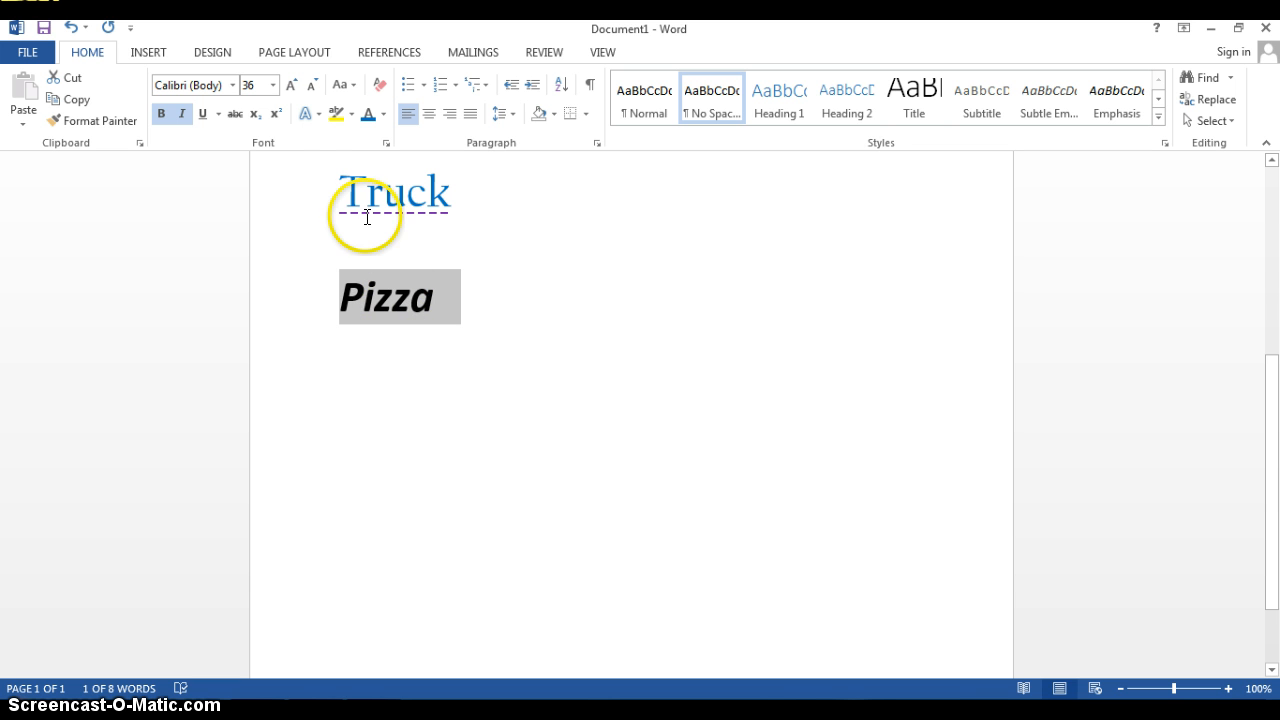
click(352, 114)
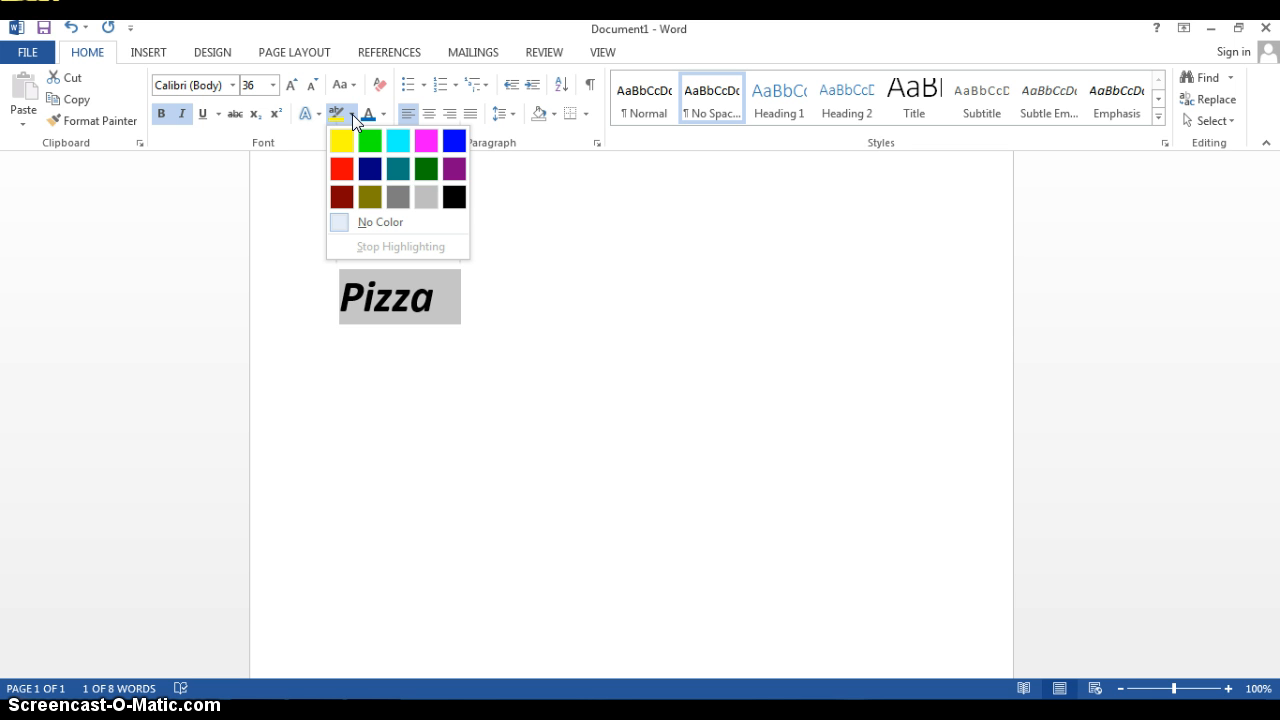
click(419, 140)
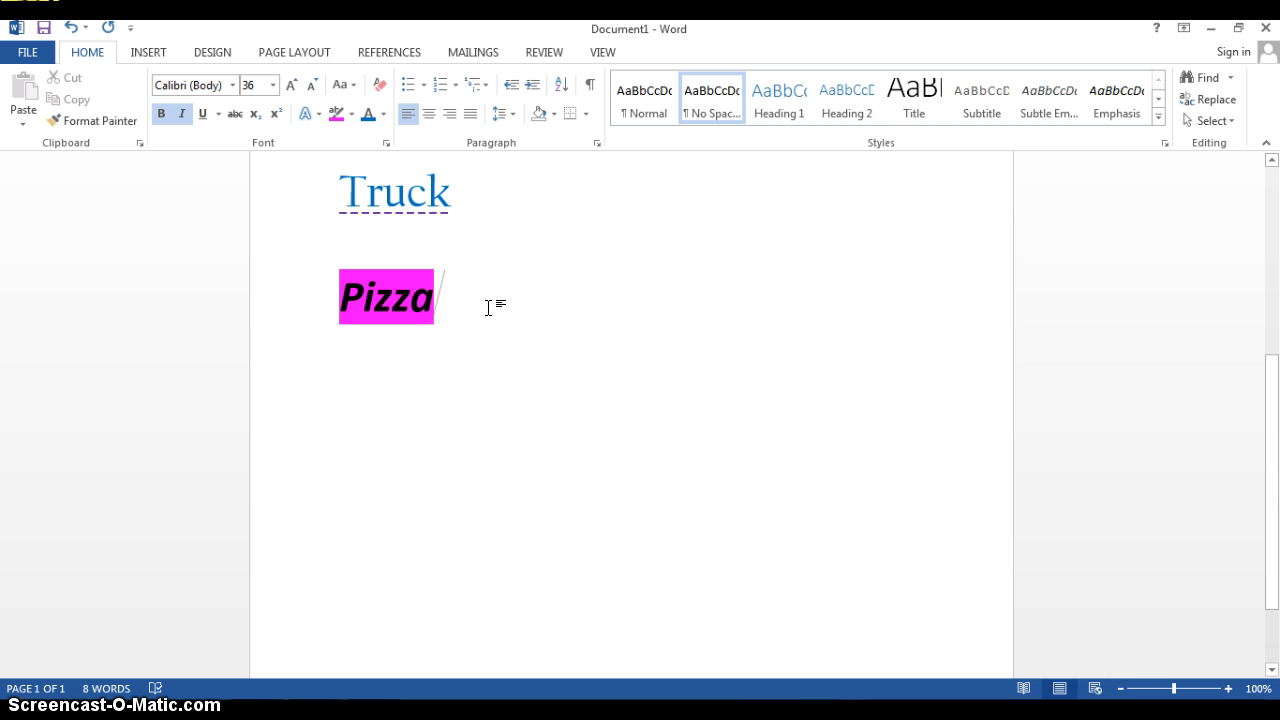